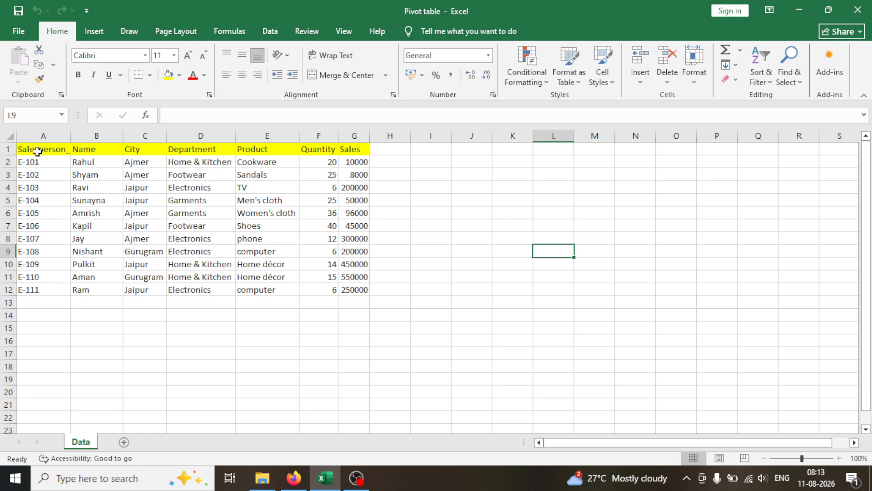
Step: Examine the sales data in A1:G12, covering the column headers, the fields of the first record and the remaining salesperson rows
drag(38, 151, 364, 287)
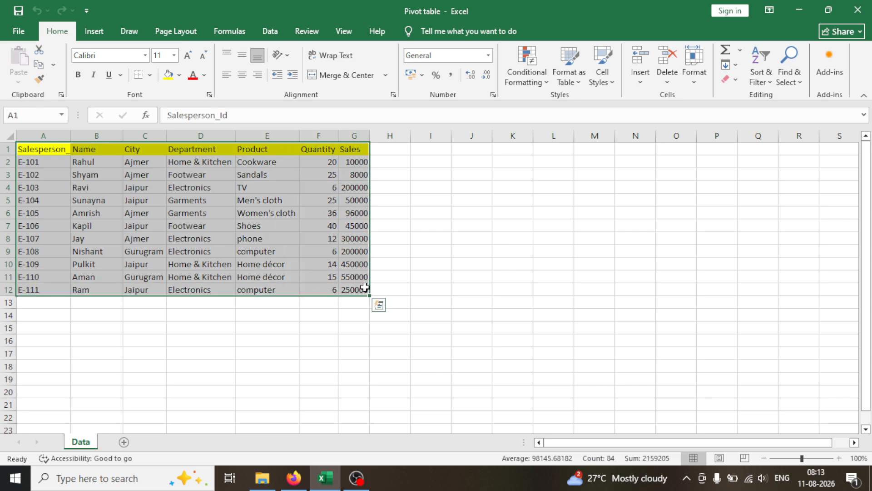
click(36, 150)
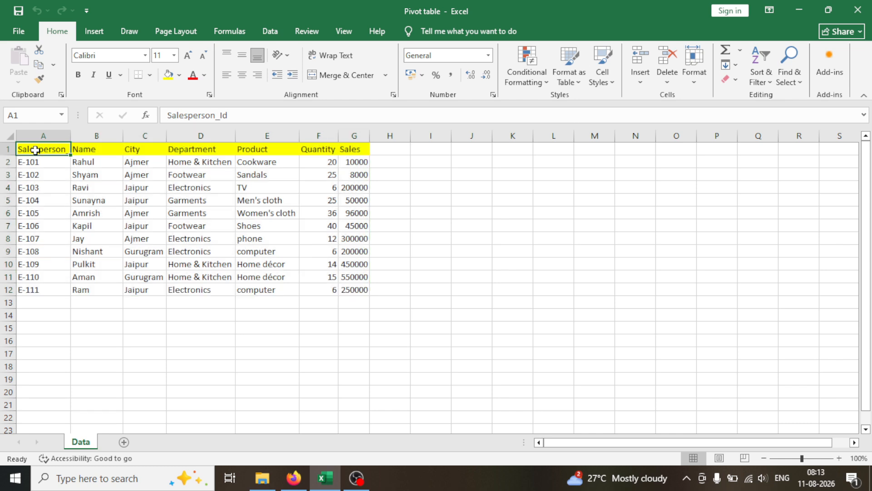
click(81, 151)
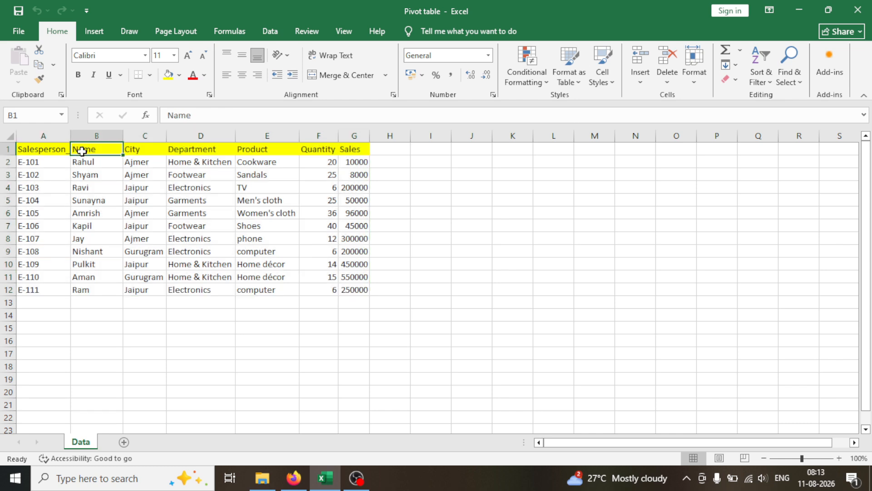
click(151, 151)
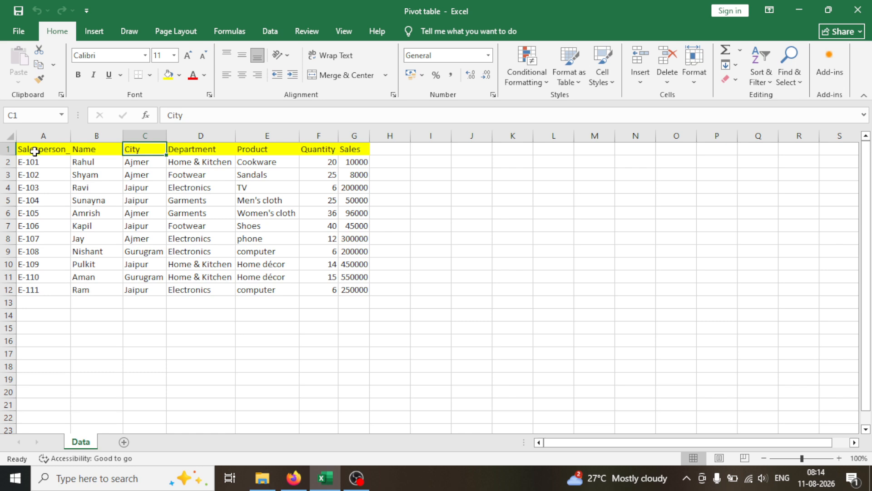
click(34, 150)
click(35, 162)
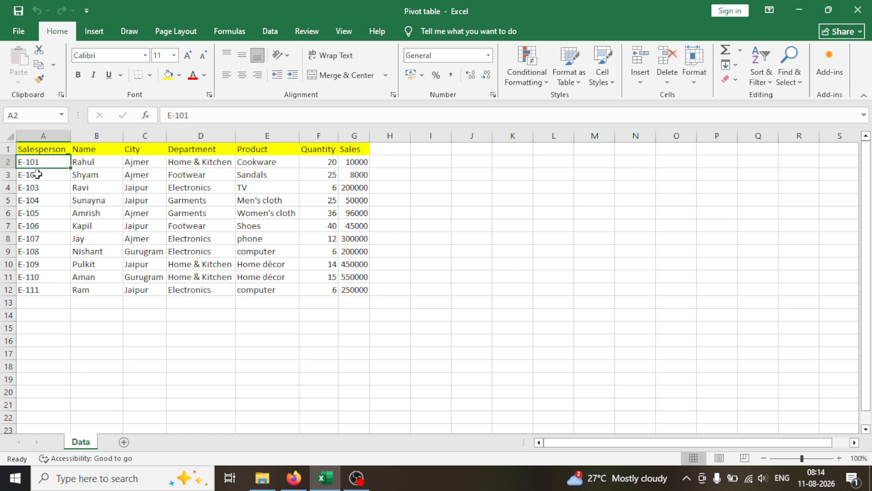
click(37, 174)
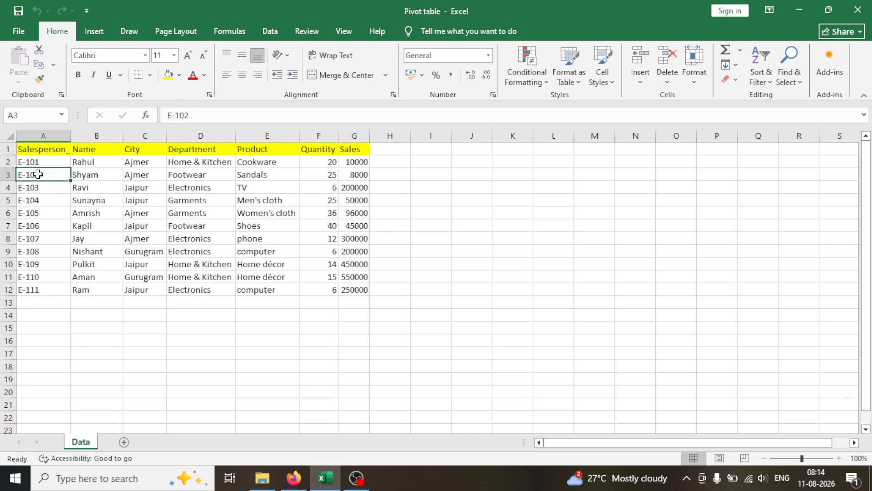
click(81, 164)
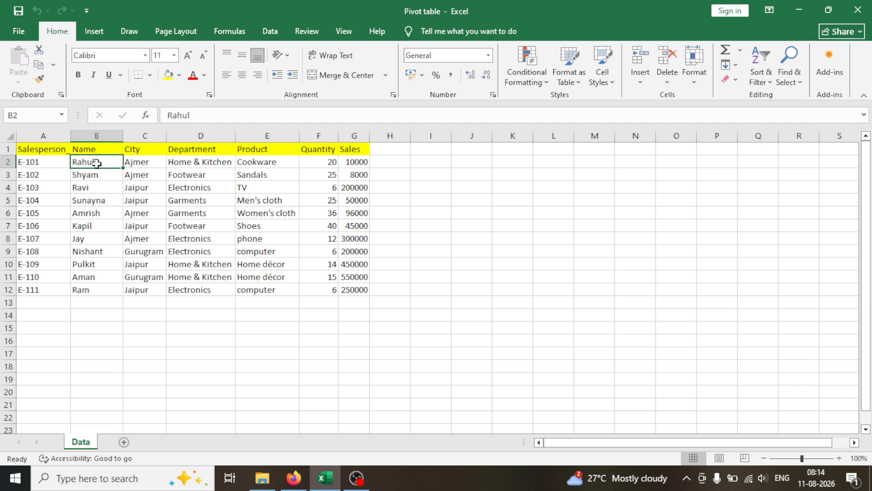
click(132, 161)
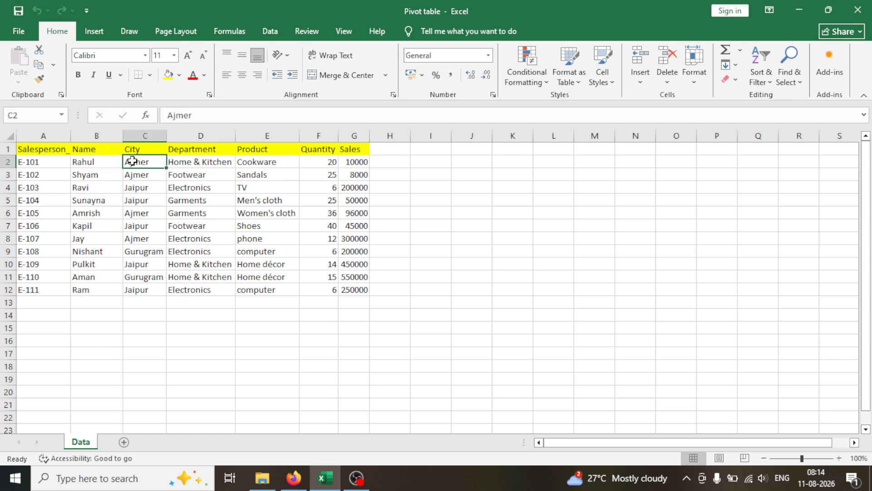
click(170, 165)
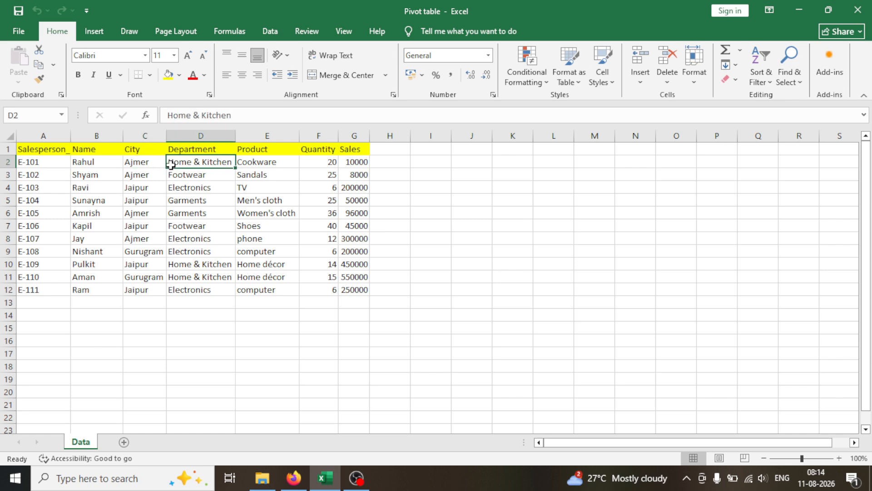
click(252, 164)
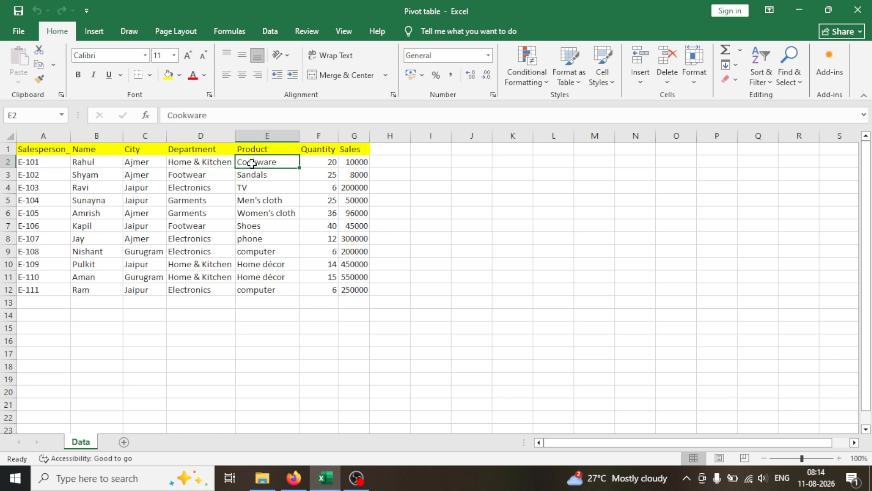
click(304, 162)
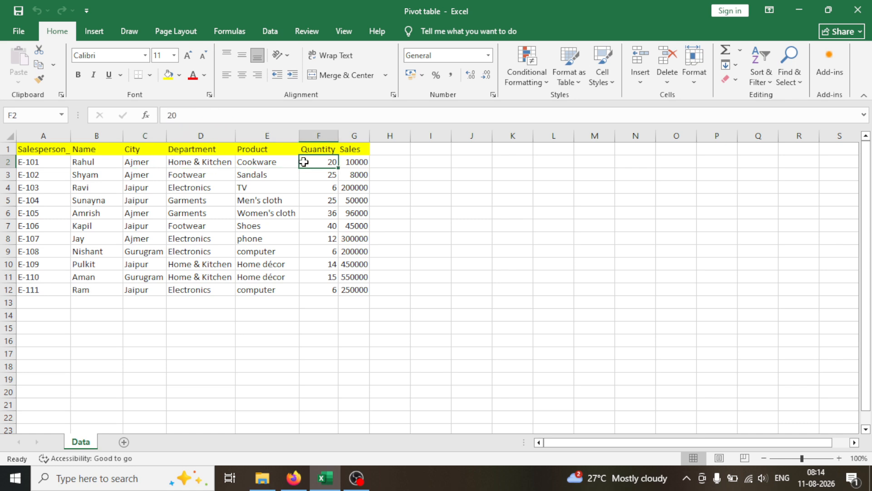
click(346, 165)
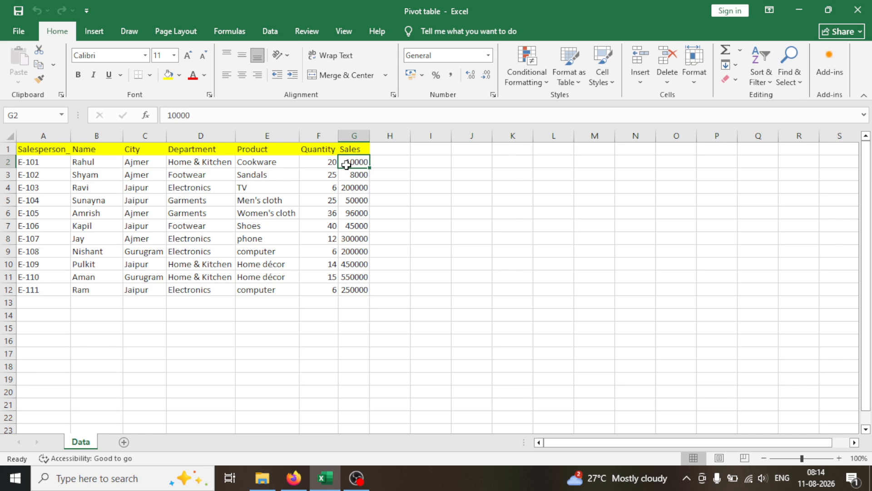
click(52, 177)
click(53, 187)
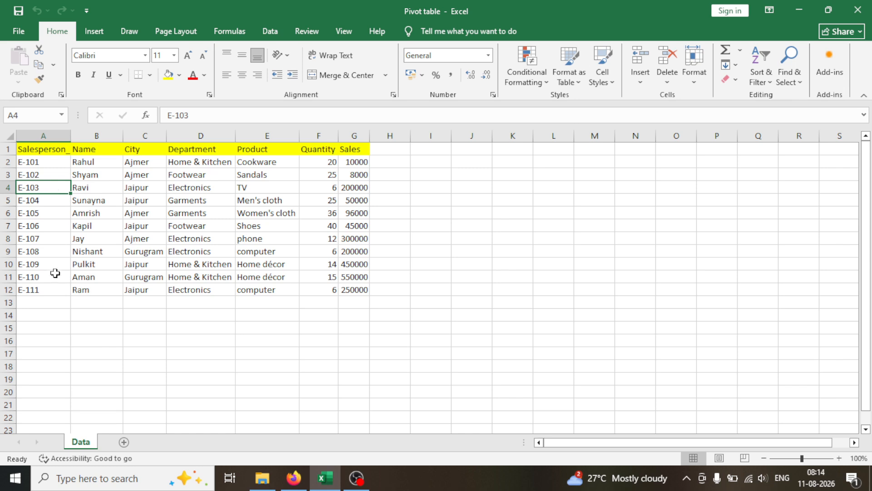
click(53, 289)
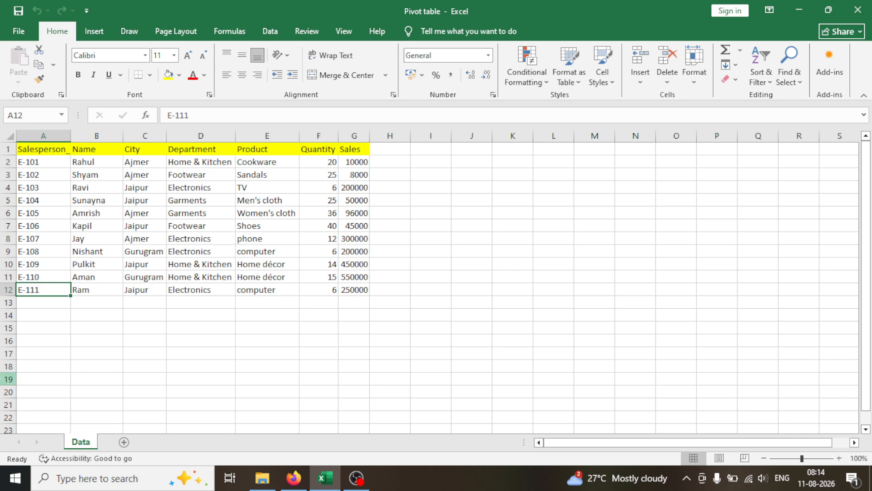
click(148, 341)
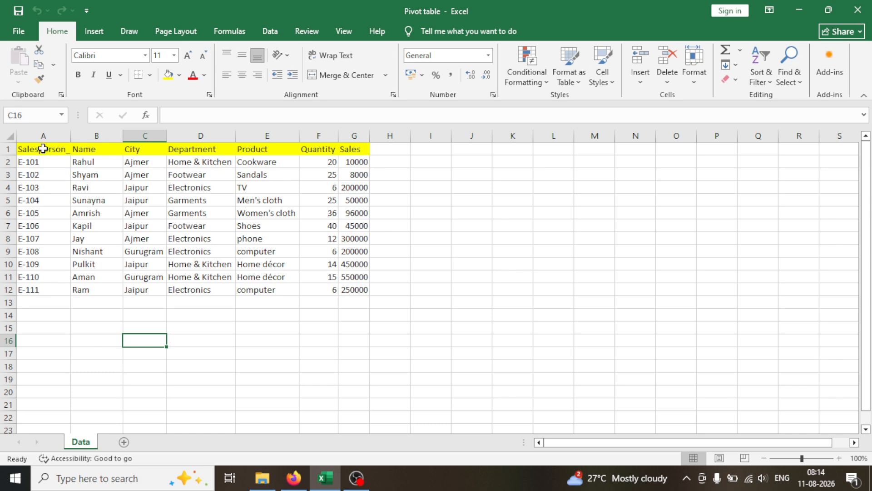
drag(43, 148, 369, 289)
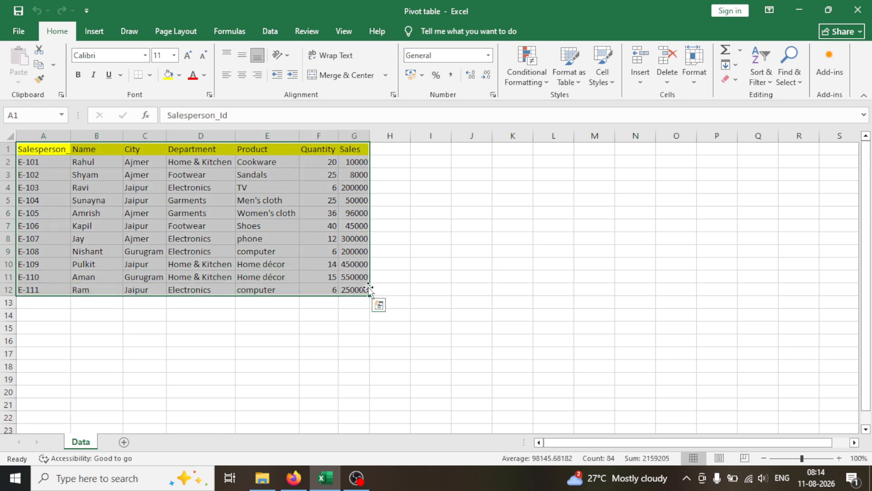
click(165, 304)
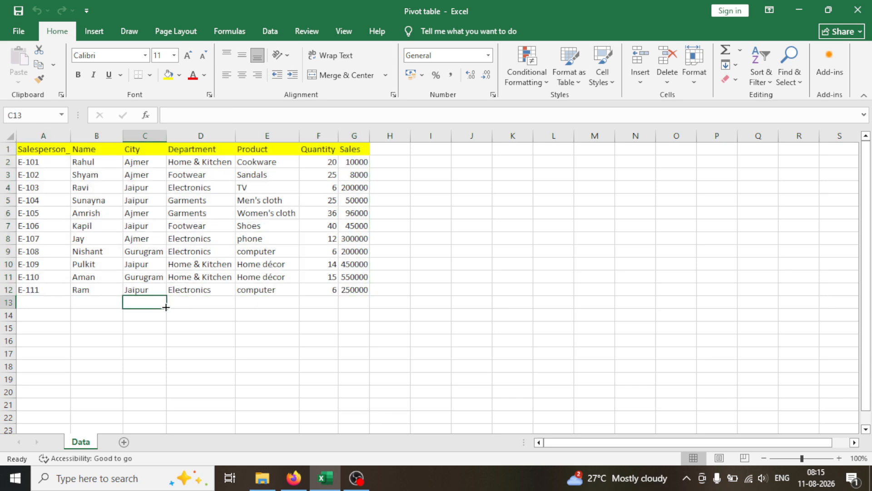
Step: Create a PivotTable from the range Data!$A$1:$G$12 and place it on a new worksheet
click(51, 153)
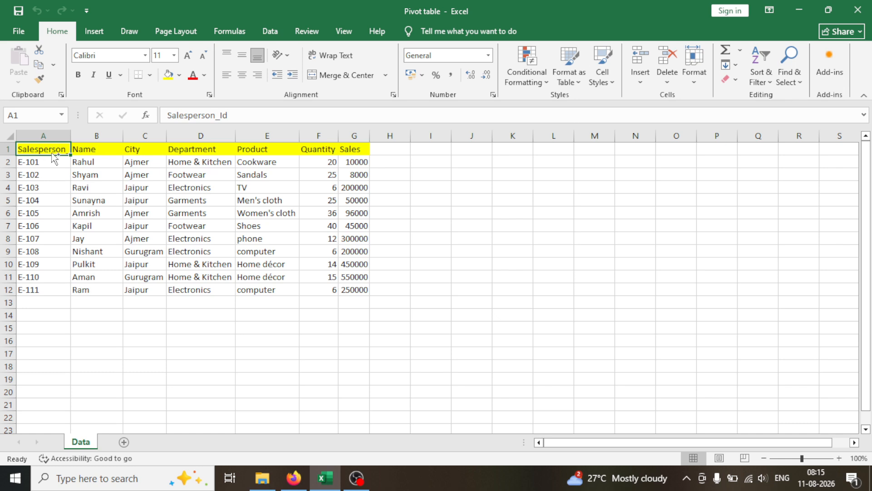
key(ctrl+shift+Right)
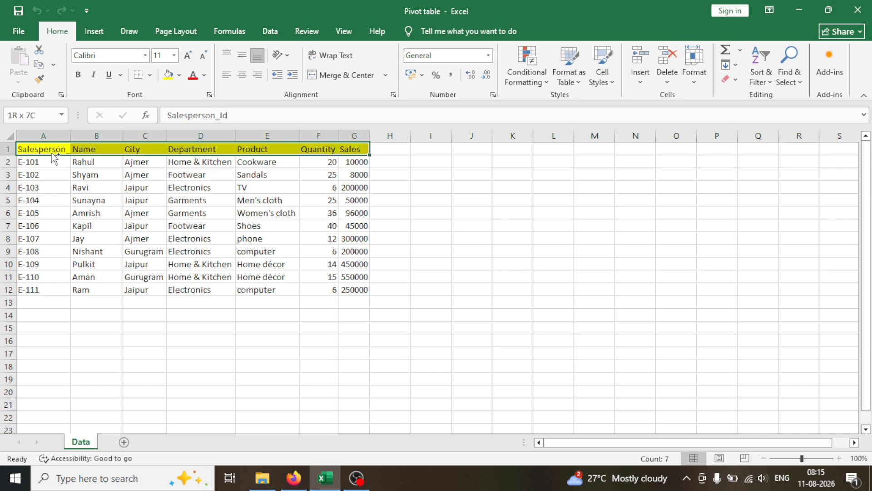
key(ctrl+shift+Down)
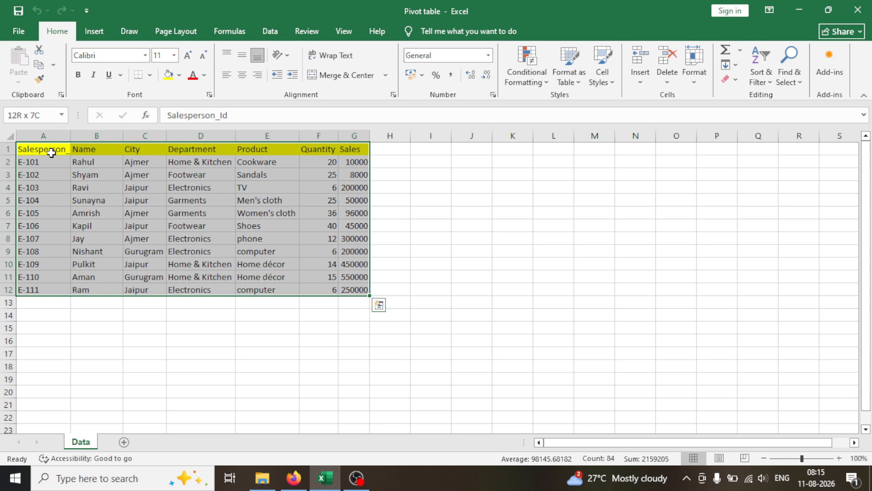
click(89, 35)
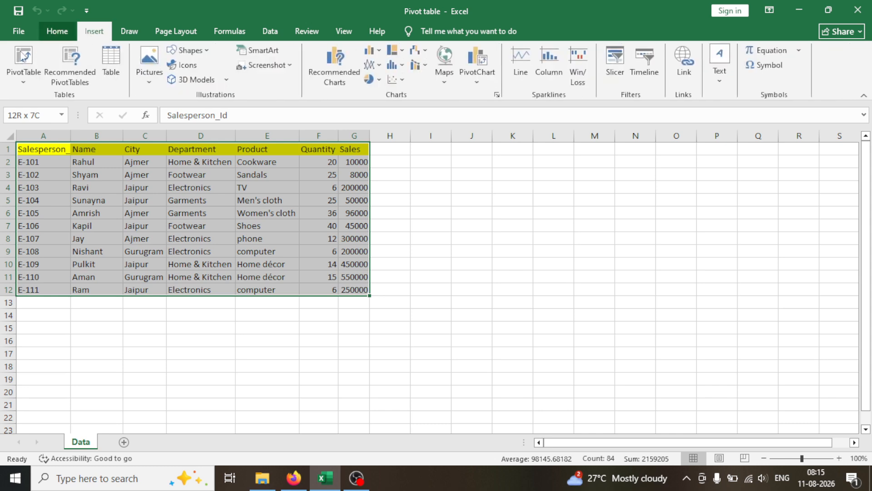
click(17, 78)
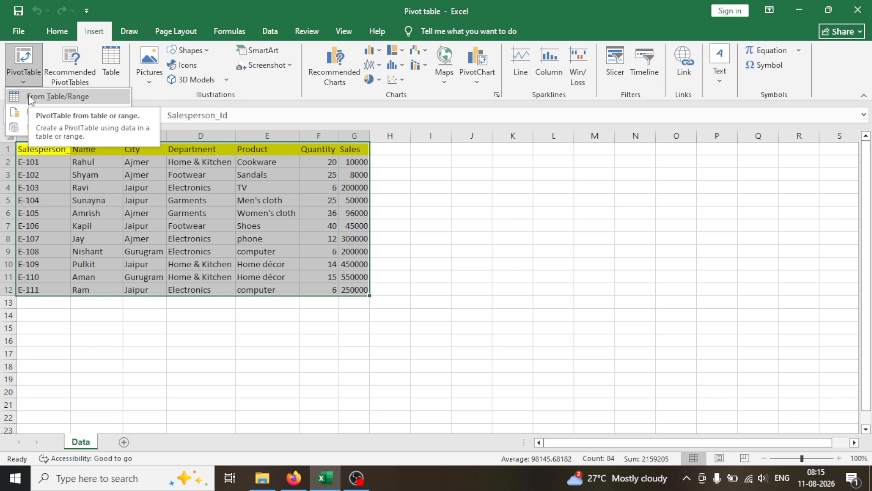
click(28, 96)
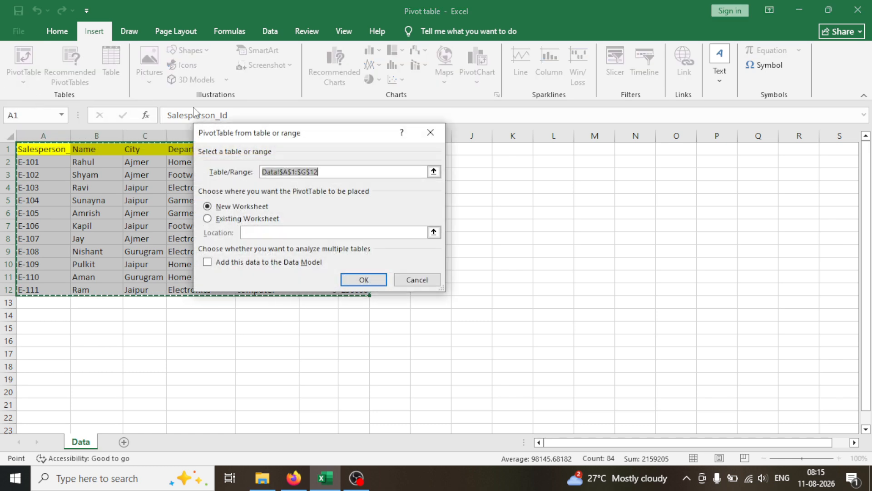
drag(318, 133, 508, 220)
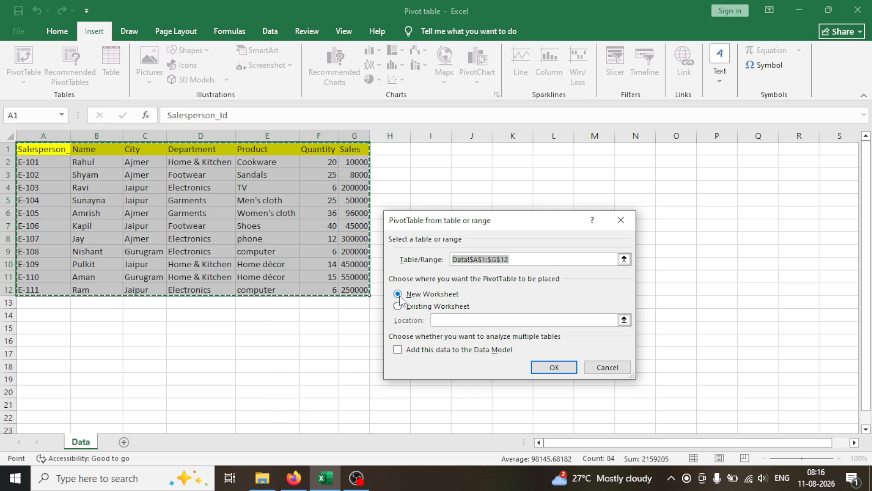
click(550, 368)
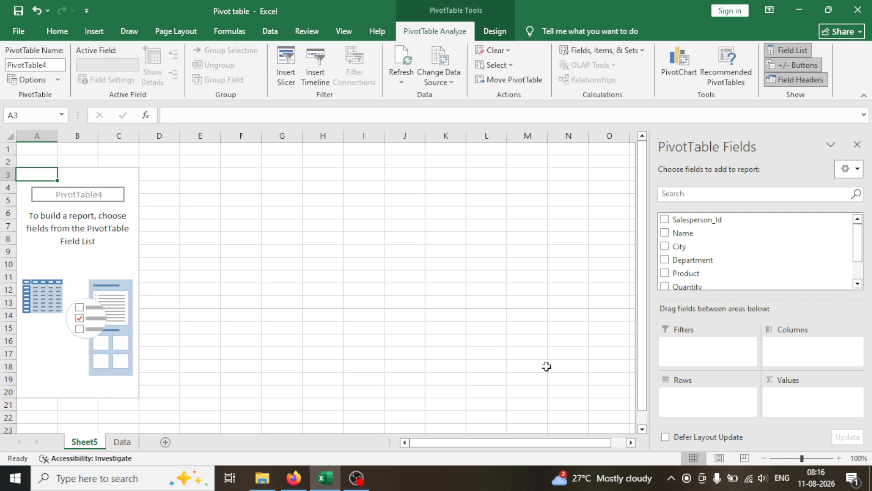
Step: Rename the new worksheet that holds the empty PivotTable as "Pivot table"
click(122, 441)
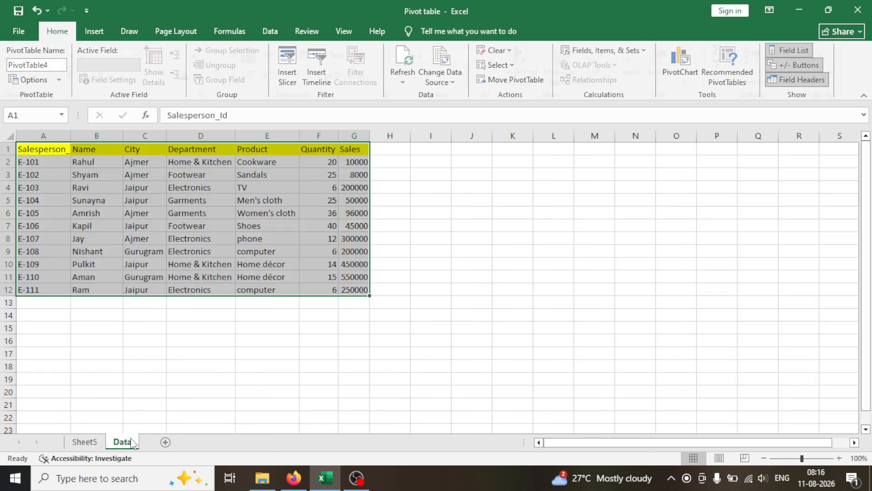
click(94, 447)
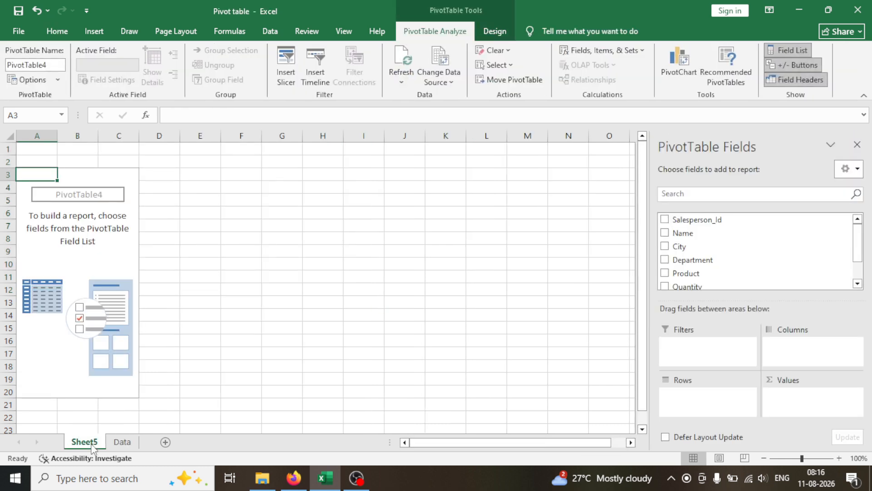
double_click(90, 443)
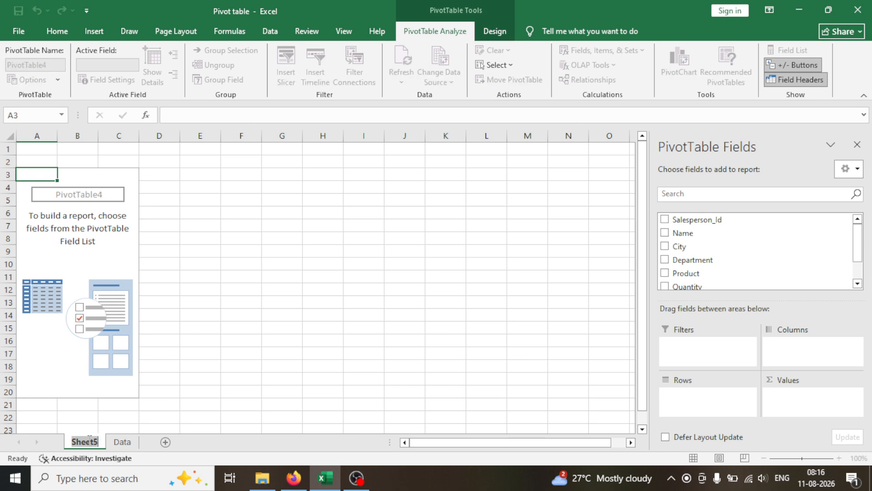
text(Piv)
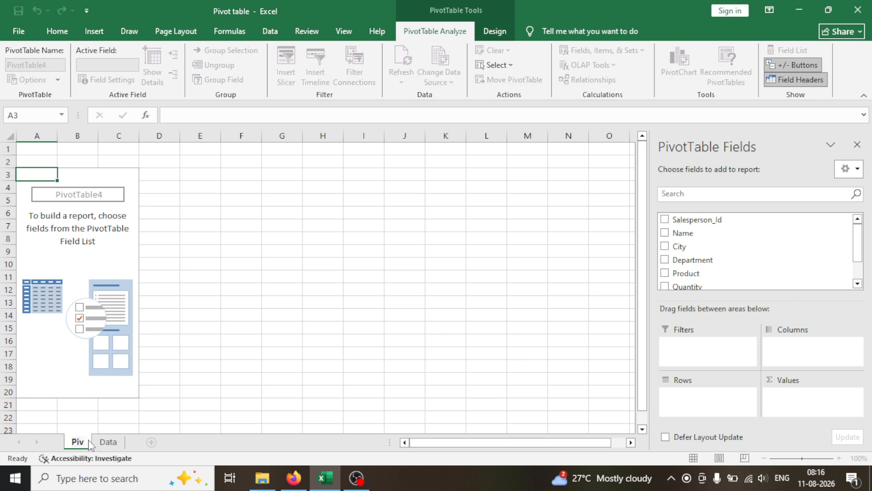
text(ot t)
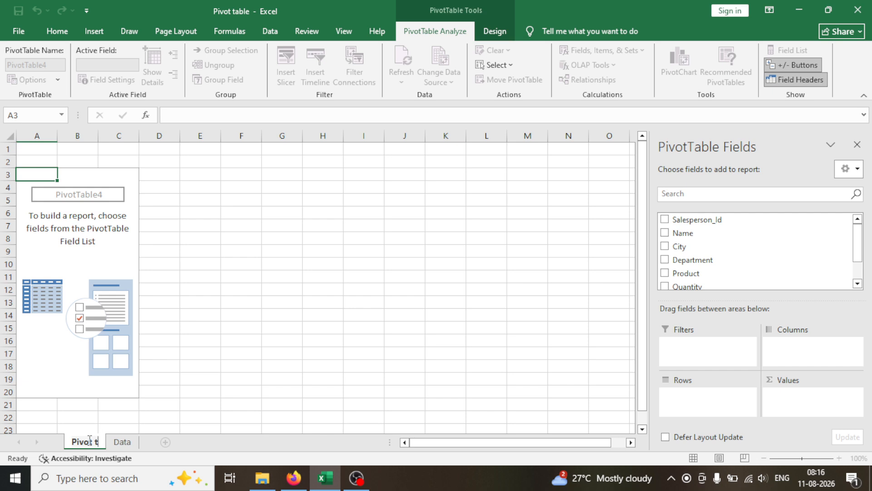
text(ab)
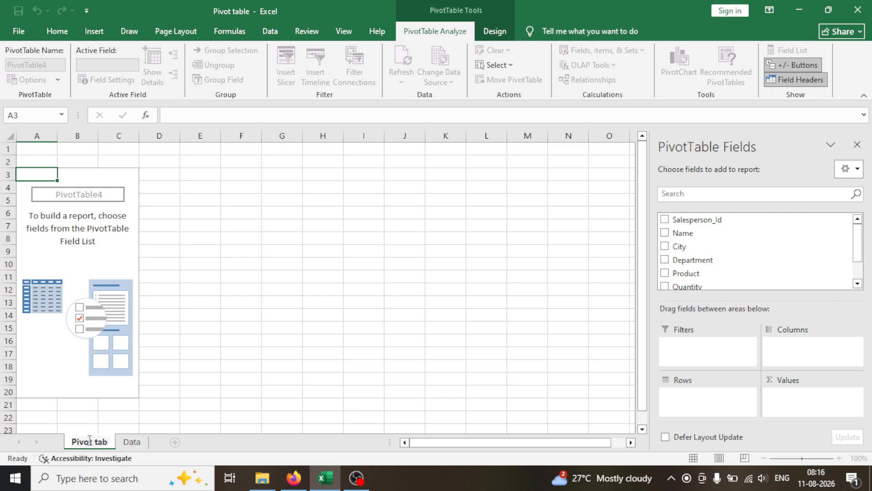
text(le)
click(329, 387)
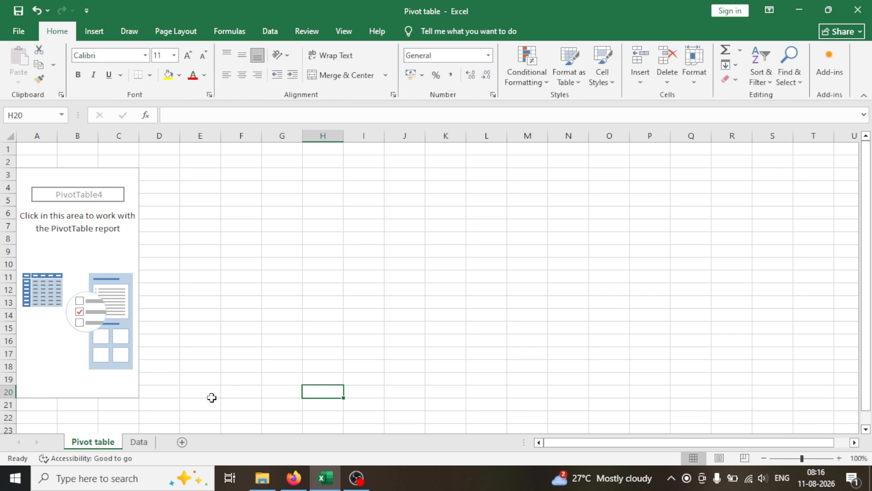
Step: Examine the column headers of the source data on the Data sheet, from Salesperson_Id through Product
click(137, 443)
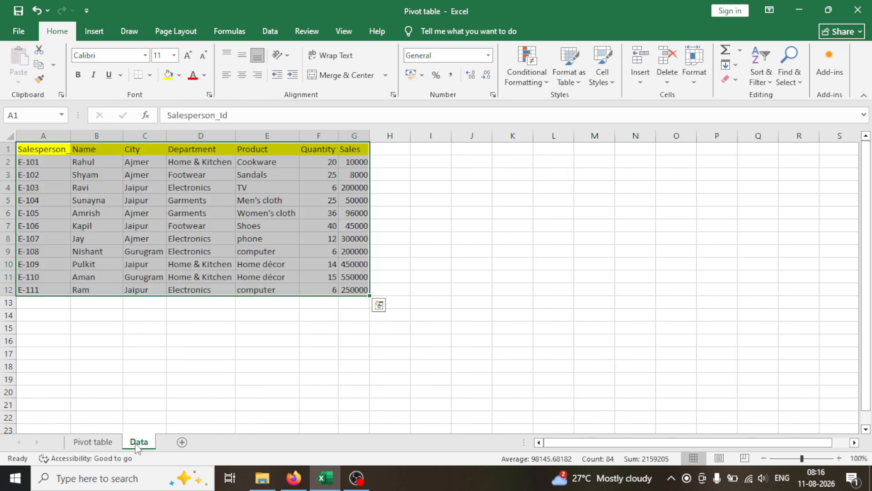
click(38, 154)
click(100, 147)
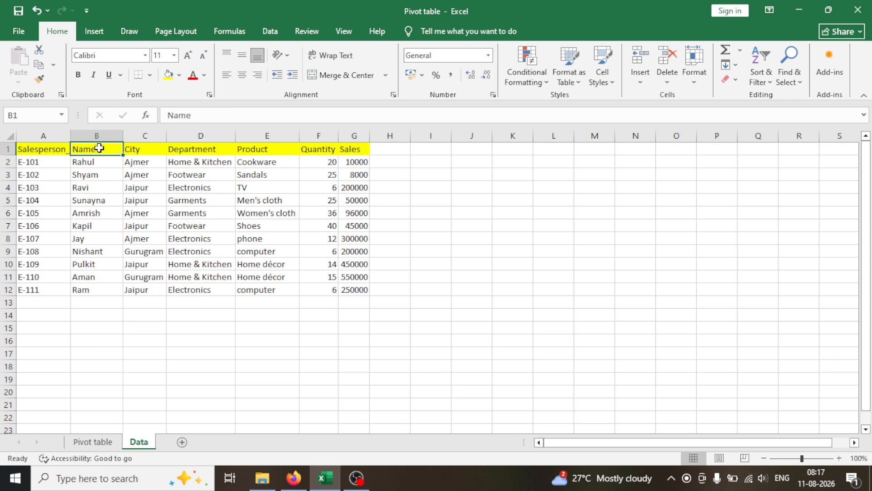
click(52, 151)
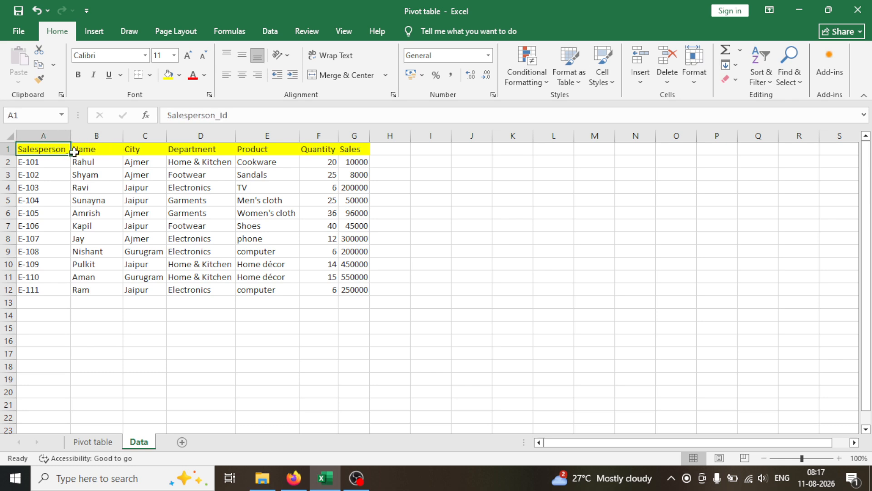
click(76, 151)
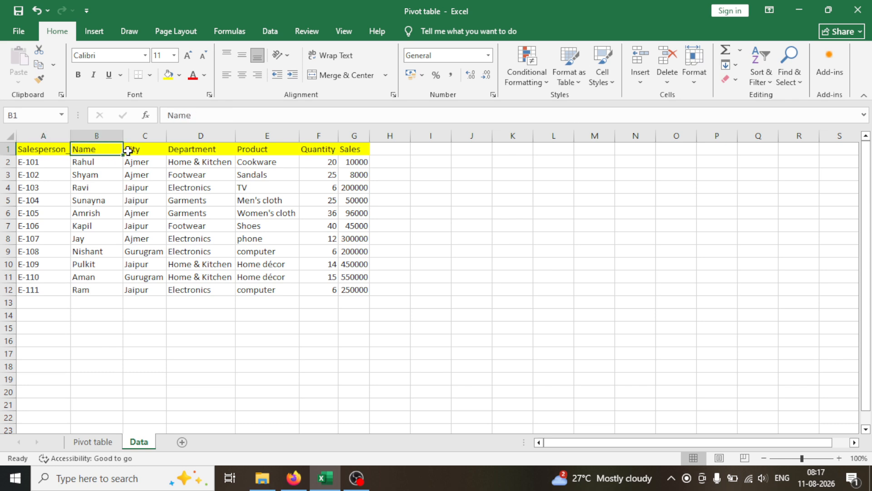
click(129, 150)
click(183, 148)
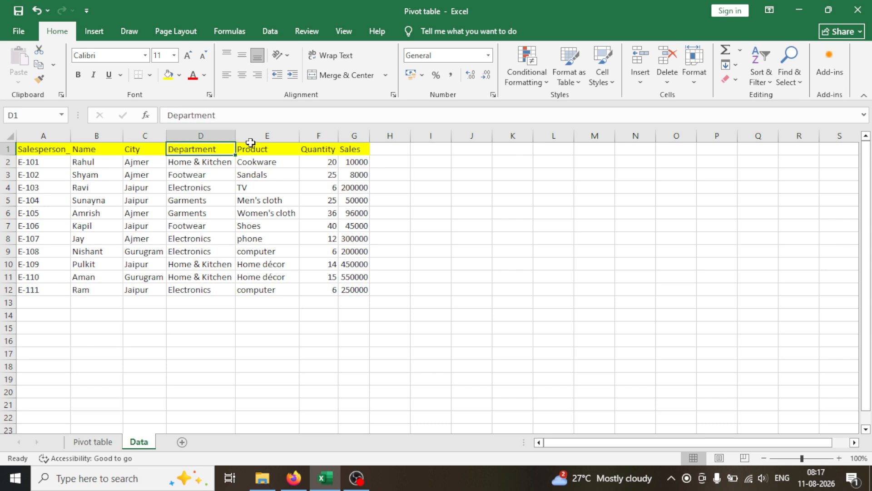
click(257, 148)
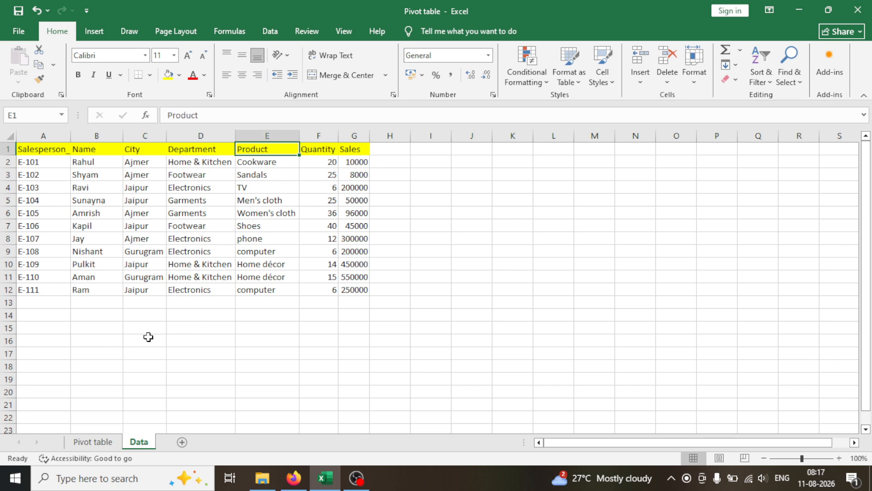
Step: Display the field list of the empty PivotTable on the Pivot table sheet and look through its available fields down to Sales
click(81, 441)
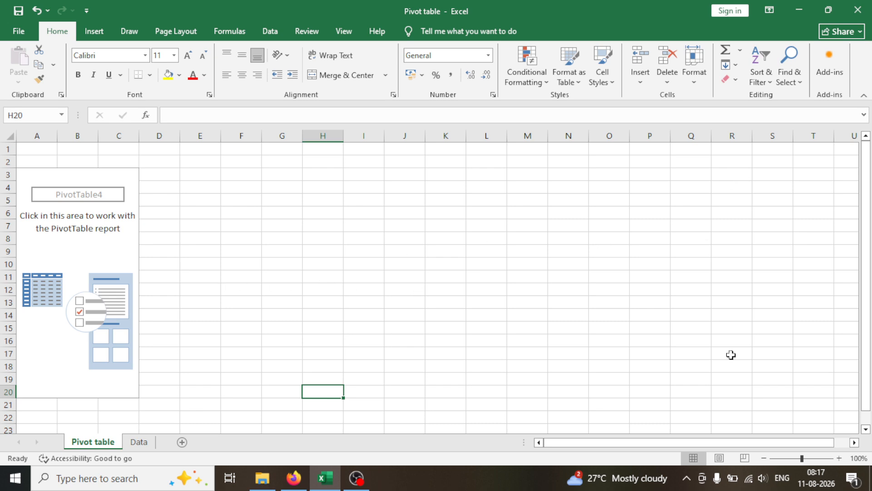
click(66, 194)
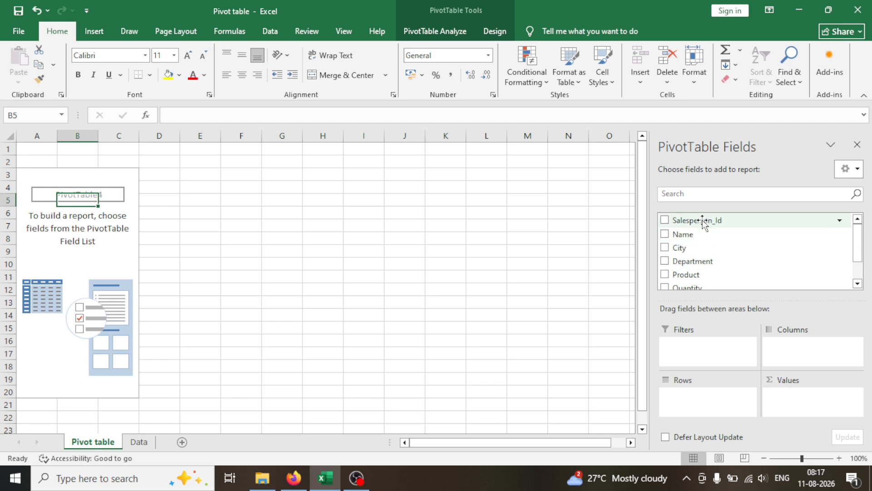
mouse_move(861, 233)
mouse_down()
mouse_move(858, 254)
mouse_move(859, 235)
mouse_up()
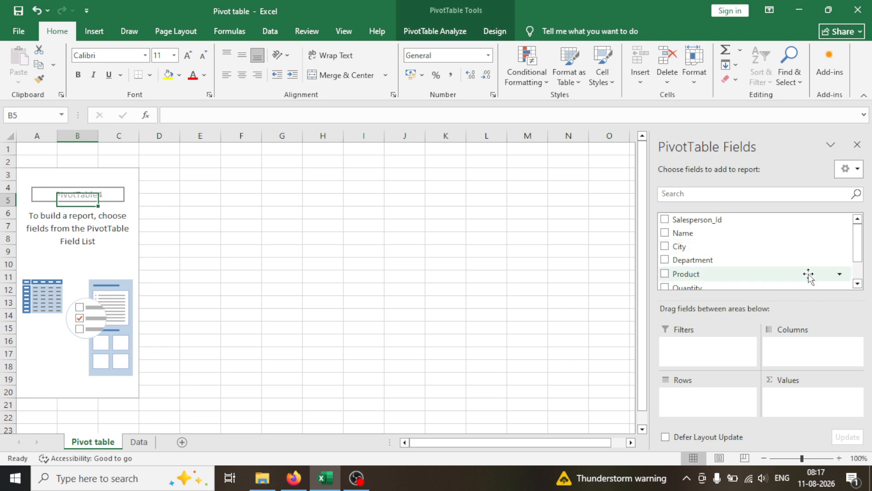
drag(858, 259, 859, 274)
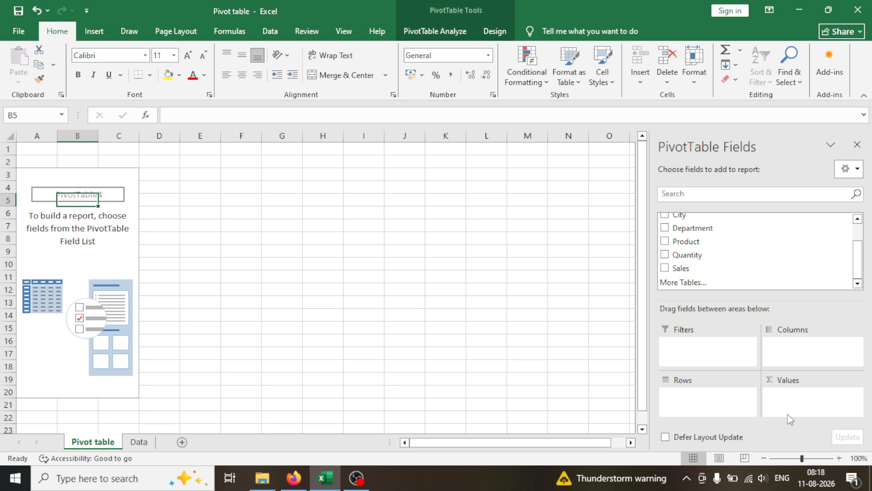
Step: Examine the Department column on the Data sheet for repeated entries, comparing the Home & Kitchen rows and the Footwear rows
click(153, 442)
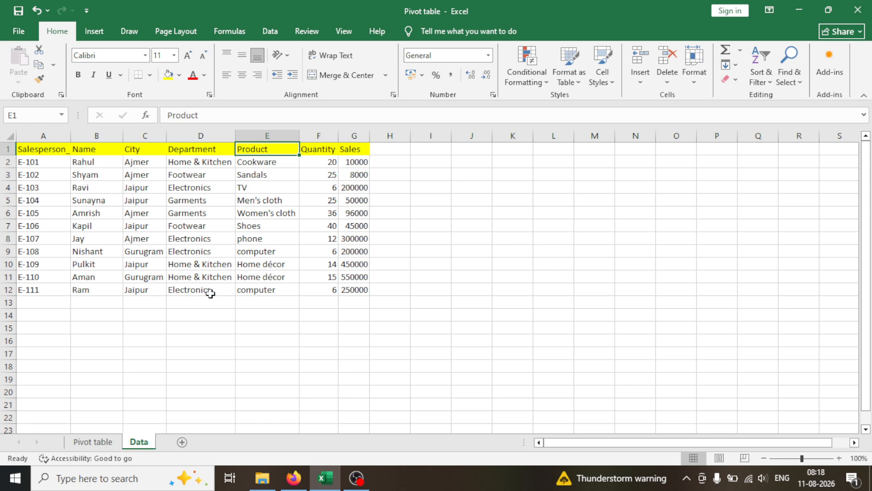
click(184, 164)
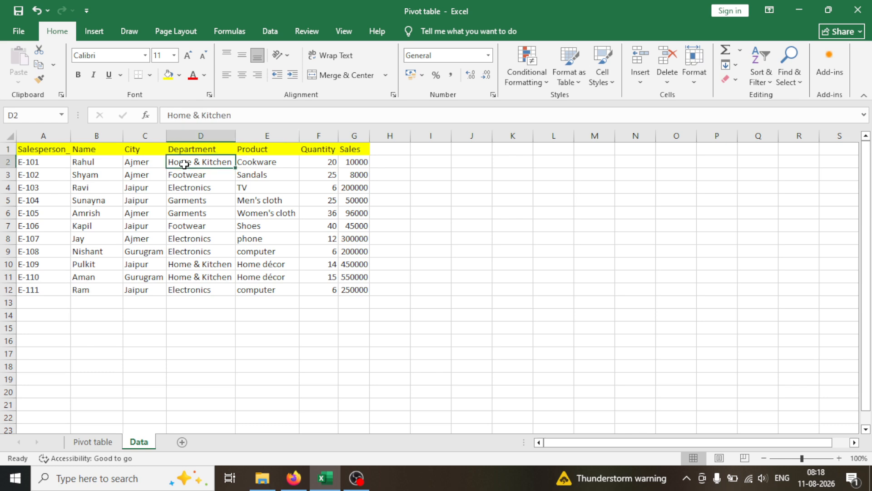
click(187, 265)
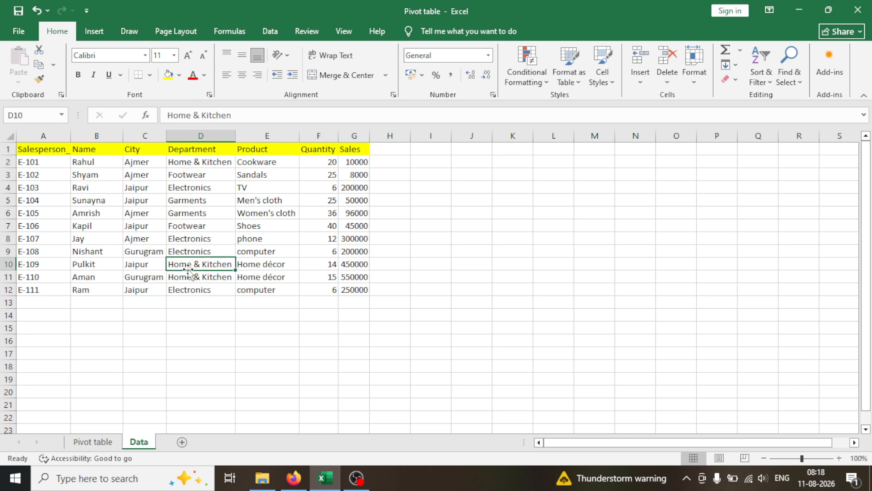
click(188, 277)
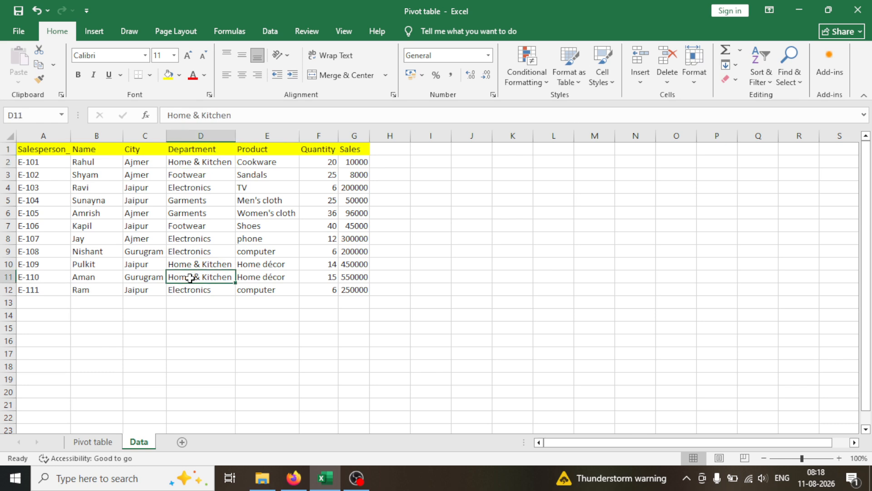
click(184, 175)
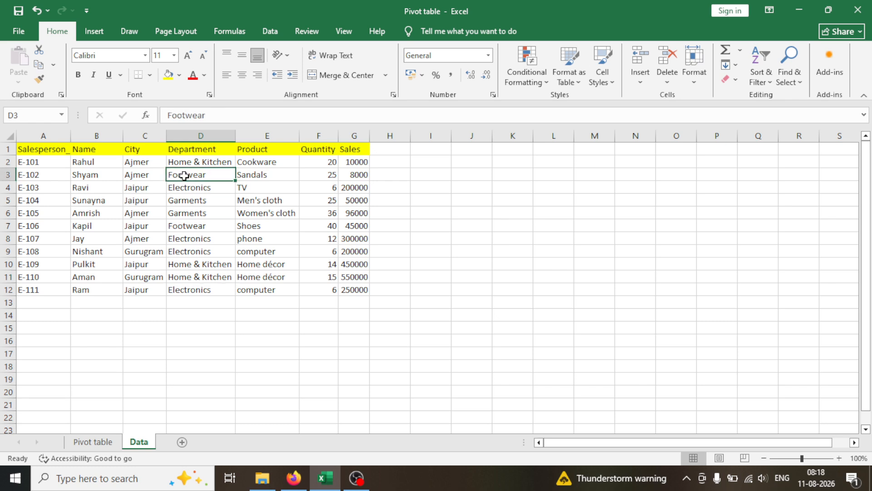
click(190, 226)
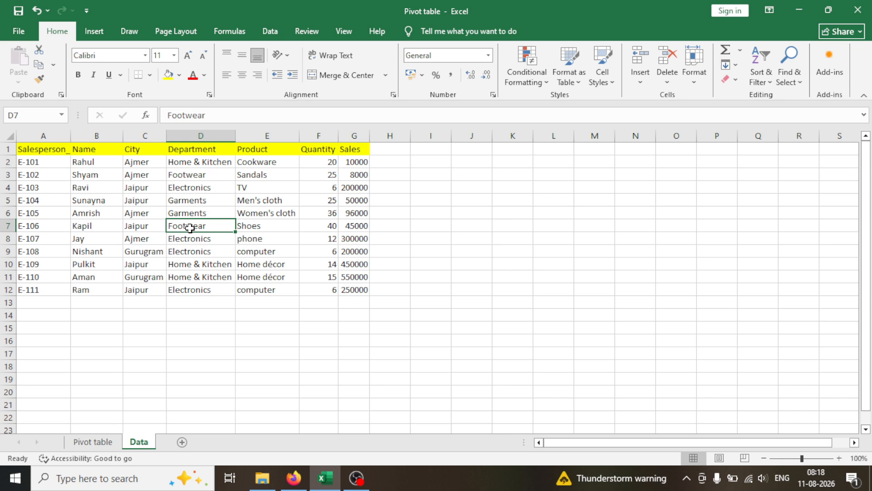
click(187, 175)
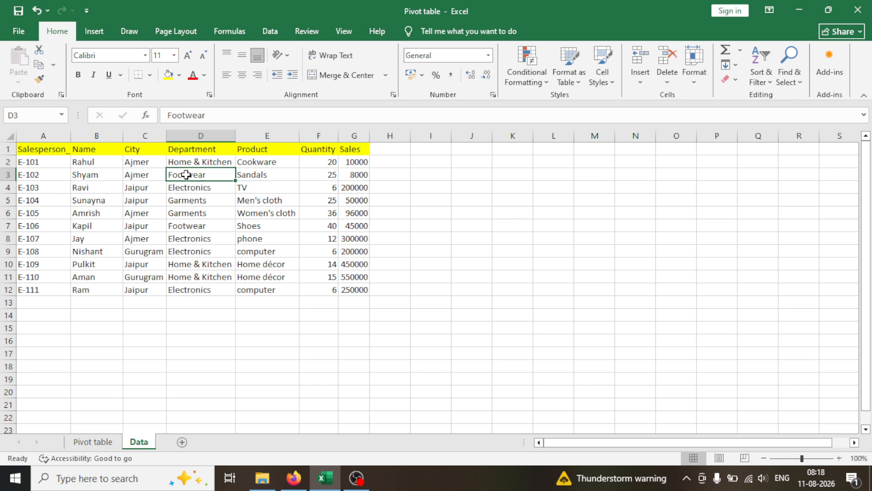
click(182, 227)
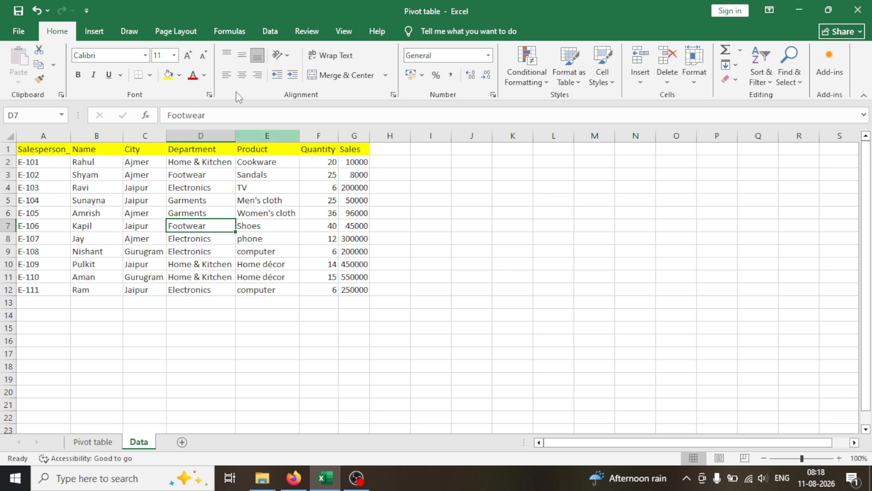
click(202, 177)
click(201, 227)
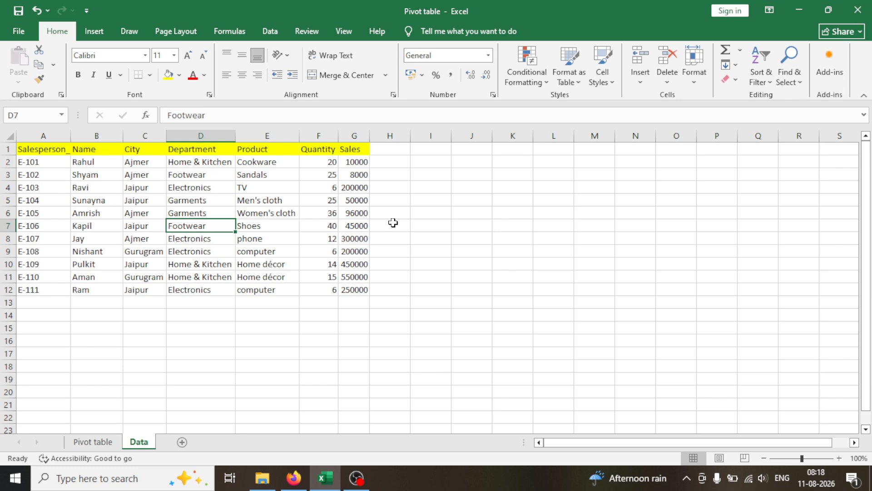
Step: Add the Department field to the Rows area of the PivotTable on the Pivot table sheet
click(92, 443)
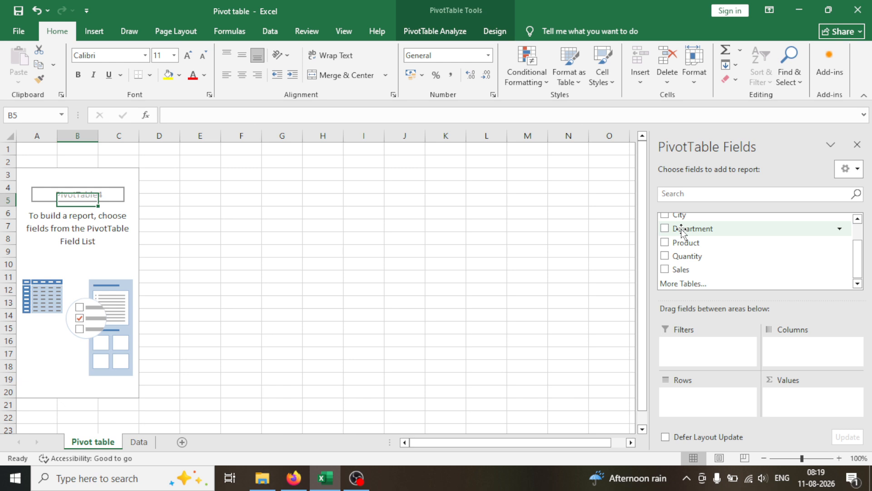
drag(682, 232, 683, 397)
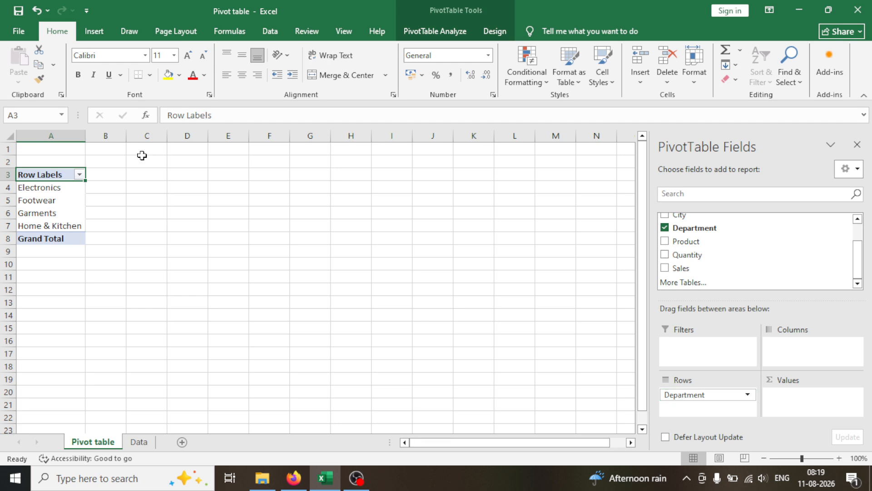
Step: Compare the department row labels in the PivotTable with the Department entries in D2:D5 of the Data sheet
click(51, 192)
click(51, 200)
click(51, 213)
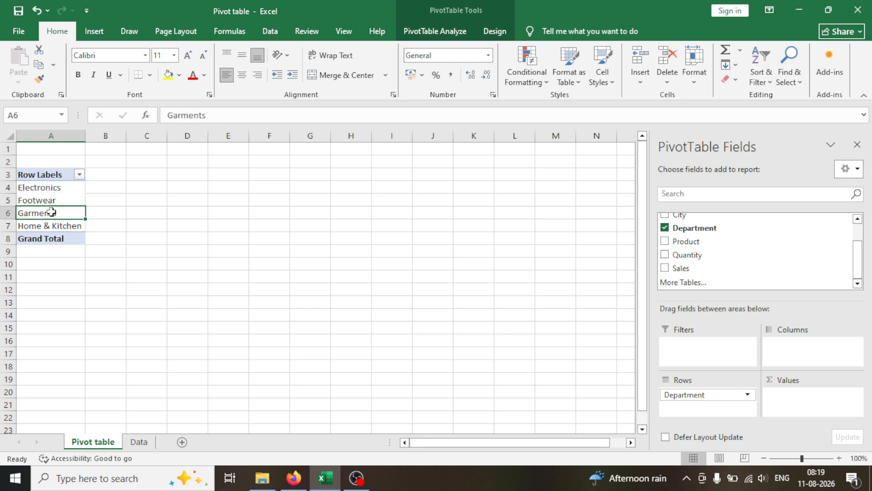
click(52, 225)
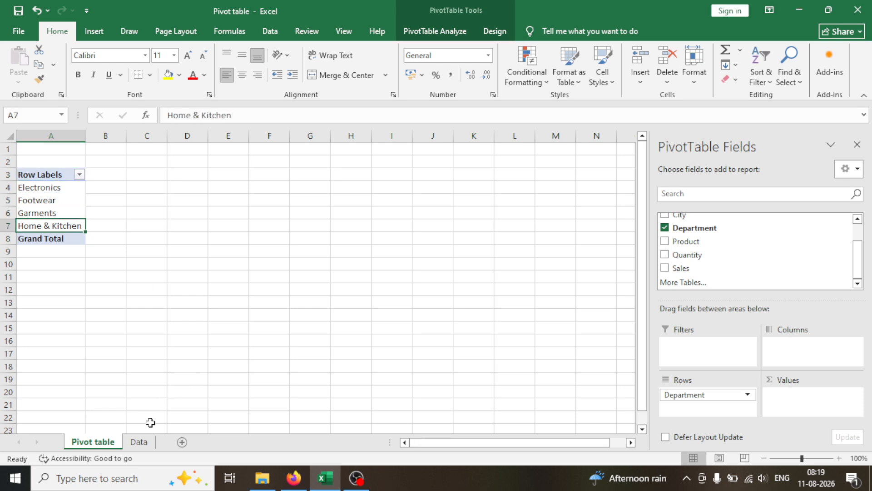
click(139, 442)
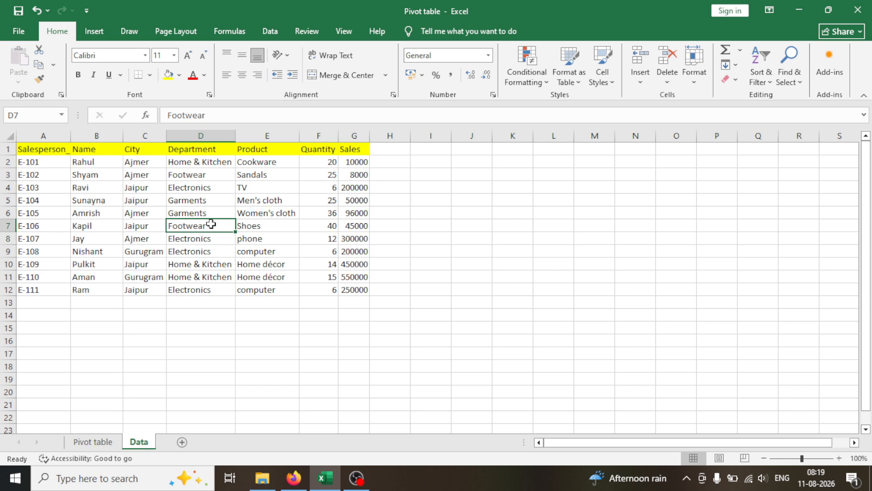
click(197, 162)
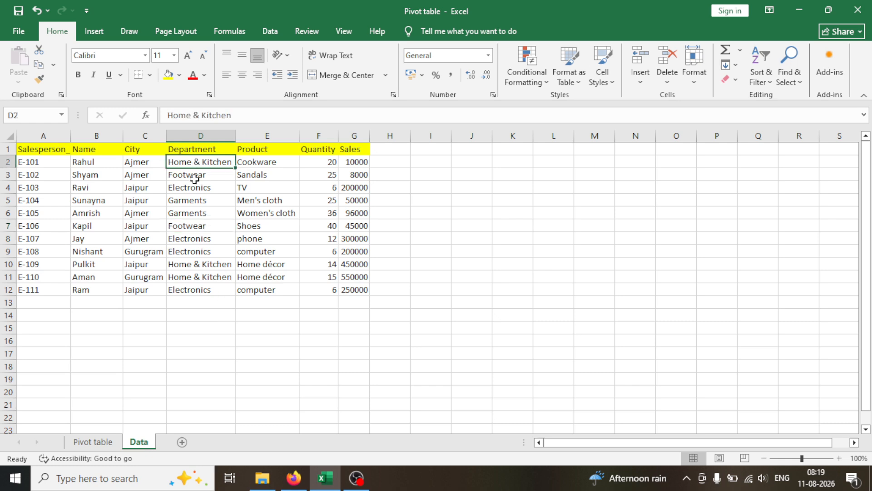
click(195, 177)
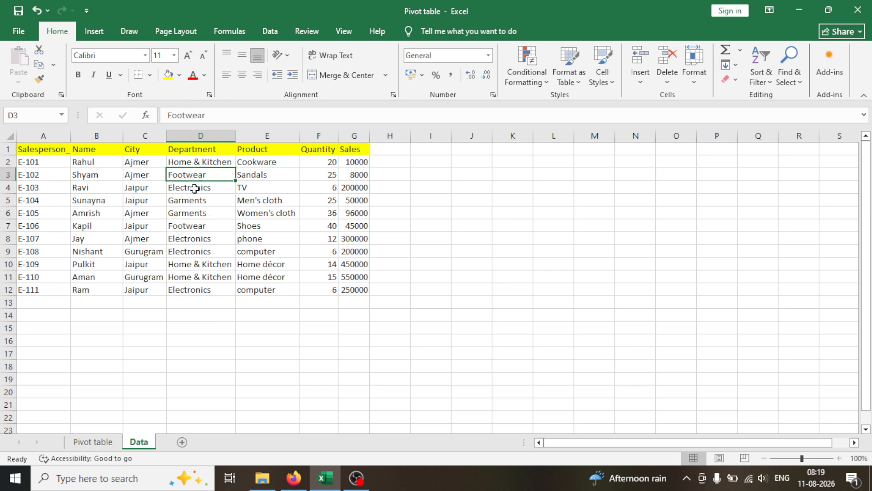
click(195, 187)
click(195, 203)
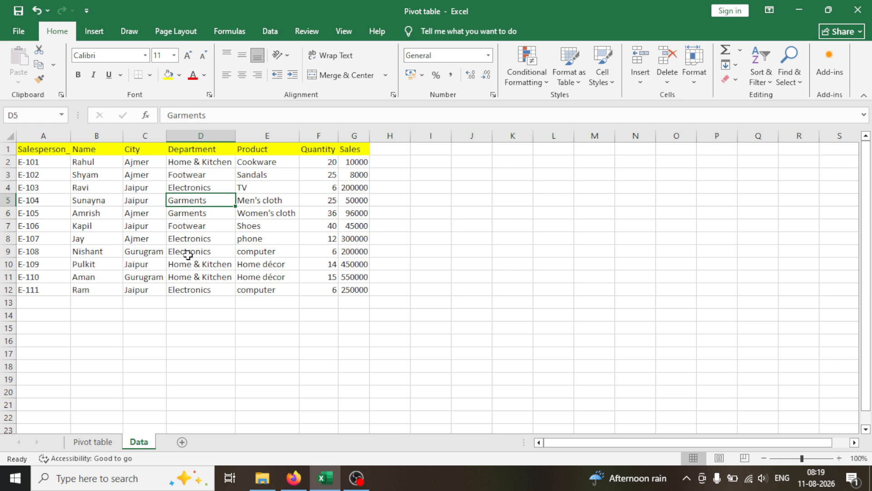
Step: Add the Sales field to the Values area of the PivotTable as Sum of Sales
click(91, 441)
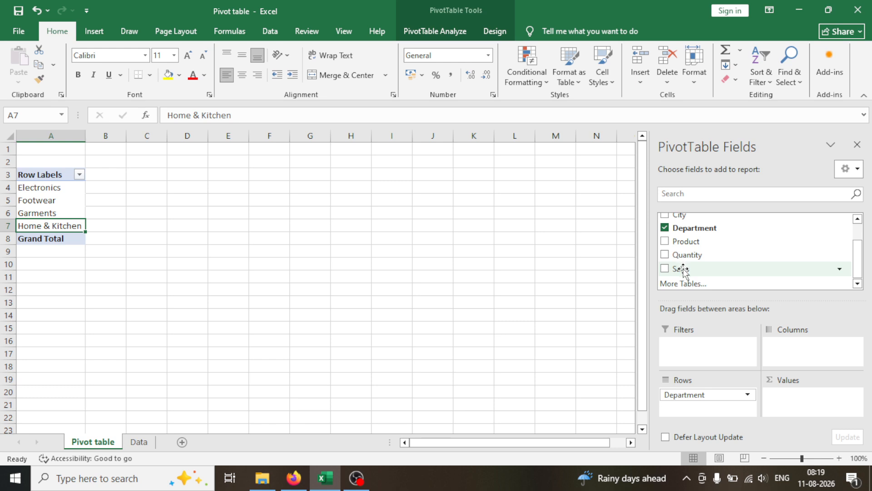
drag(684, 270, 792, 400)
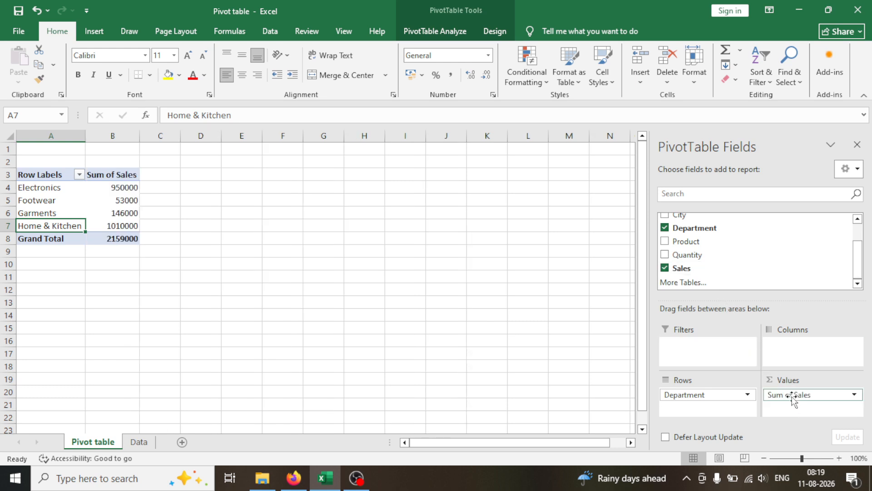
Step: Examine the Sum of Sales for each department in the PivotTable, from Electronics to Home & Kitchen, and the grand total
click(28, 188)
click(128, 187)
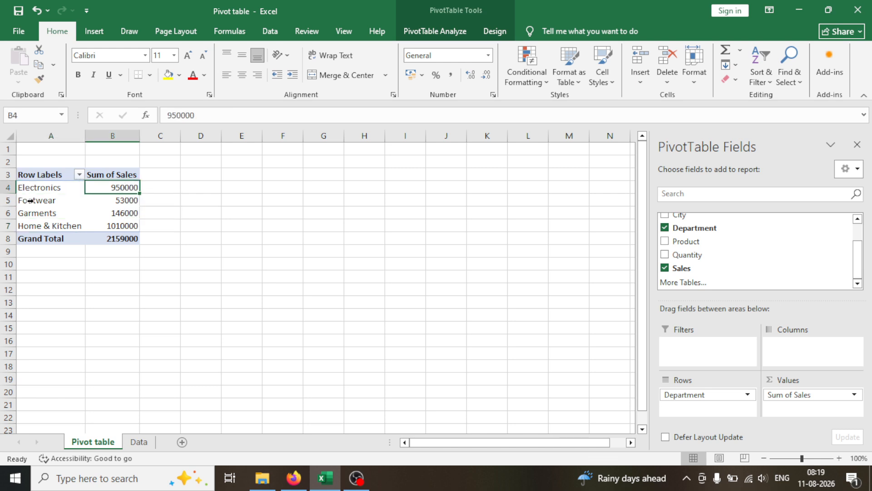
drag(30, 202, 107, 204)
click(107, 203)
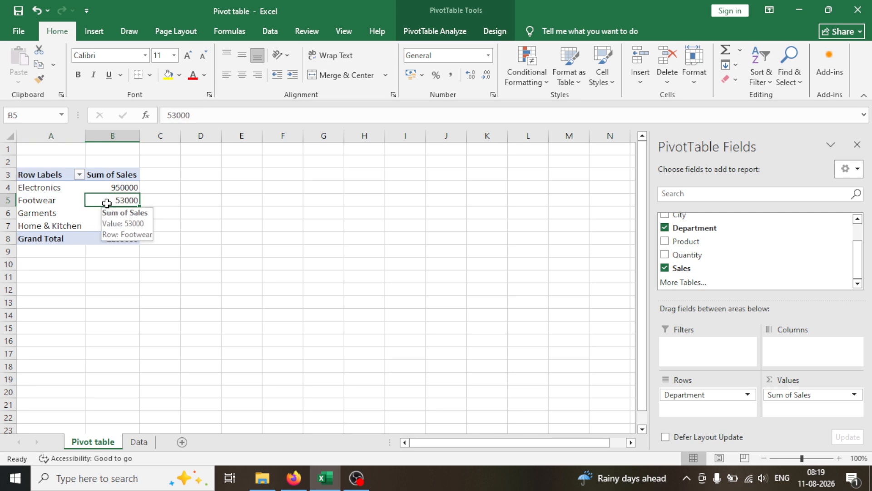
click(64, 214)
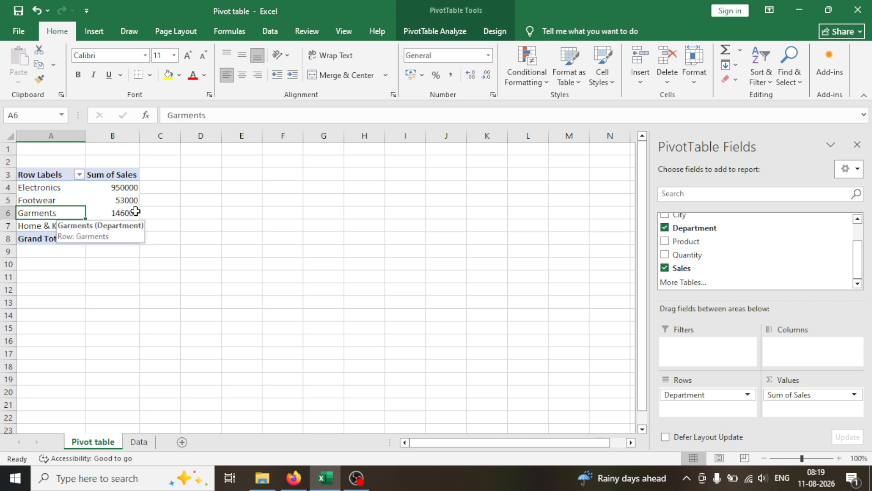
click(129, 213)
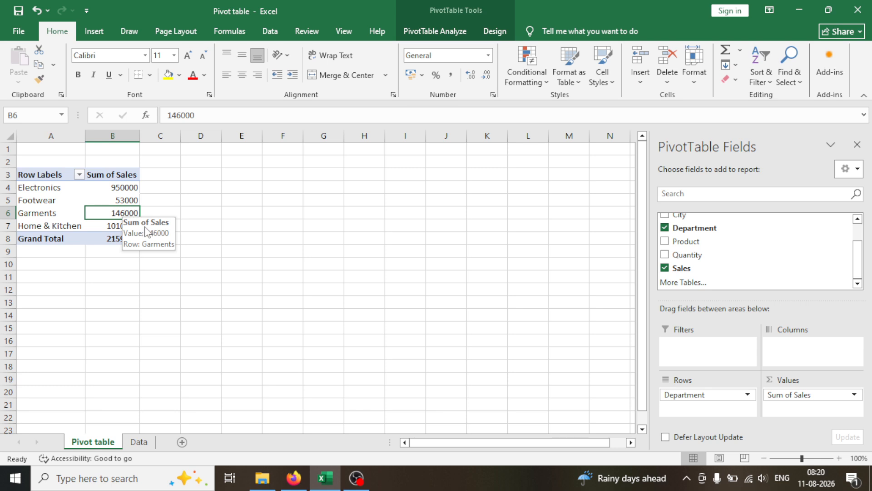
click(59, 225)
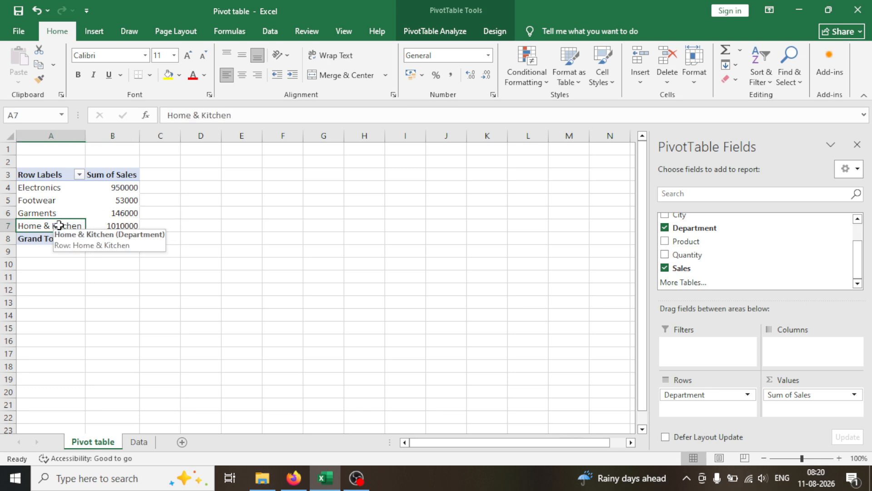
click(121, 227)
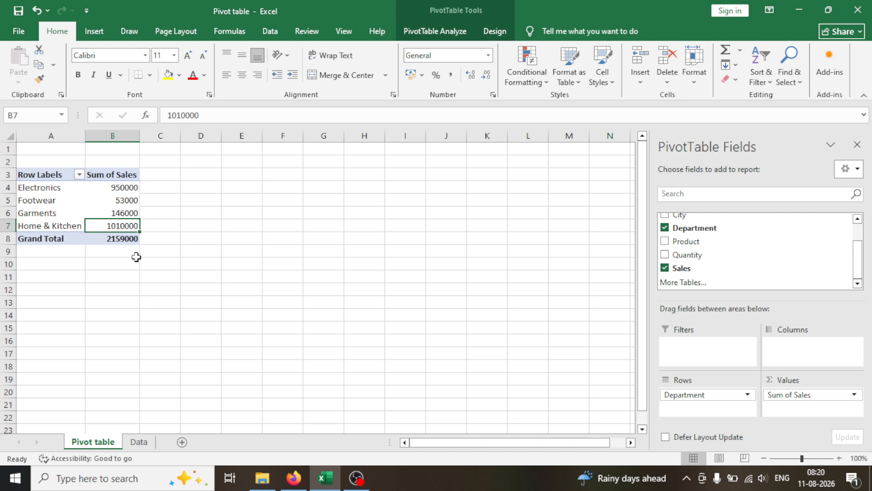
click(124, 241)
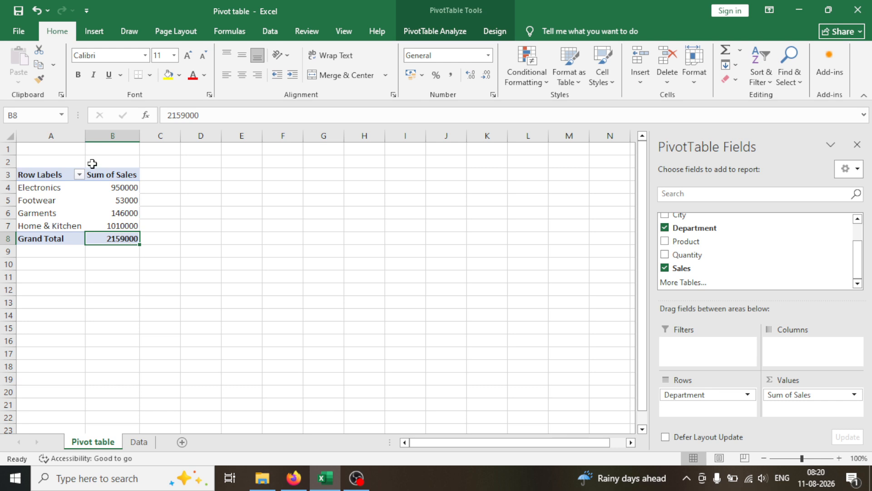
Step: Drill down into the Home & Kitchen sales total in the PivotTable to extract its source records to a new sheet
click(94, 228)
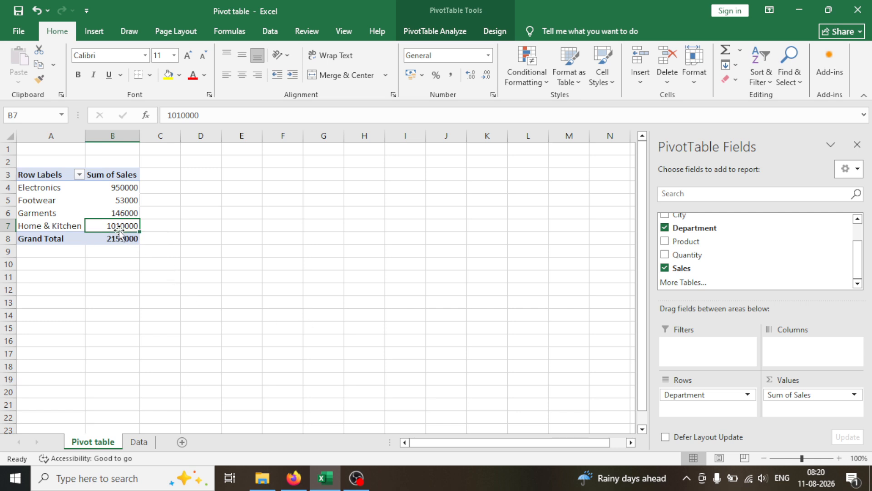
mouse_move(118, 228)
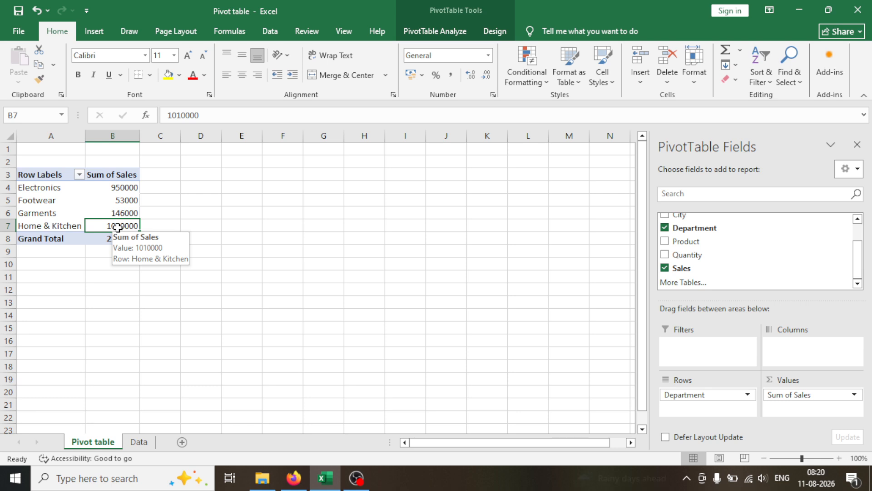
double_click(118, 226)
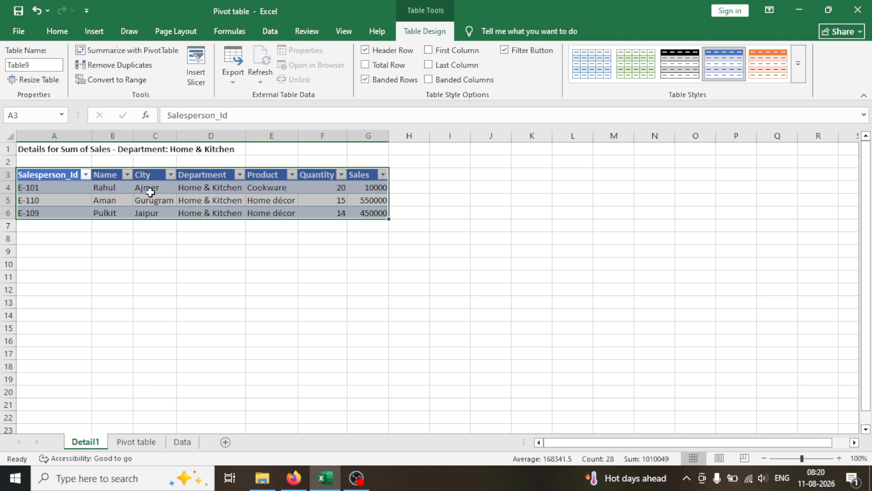
Step: Examine the department, city, product, quantity and sales entries in the extracted Home & Kitchen detail table
click(235, 188)
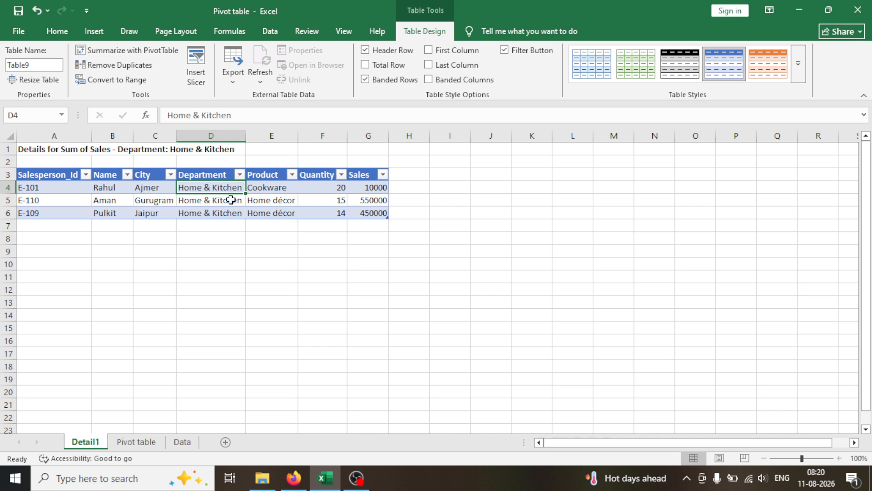
click(230, 200)
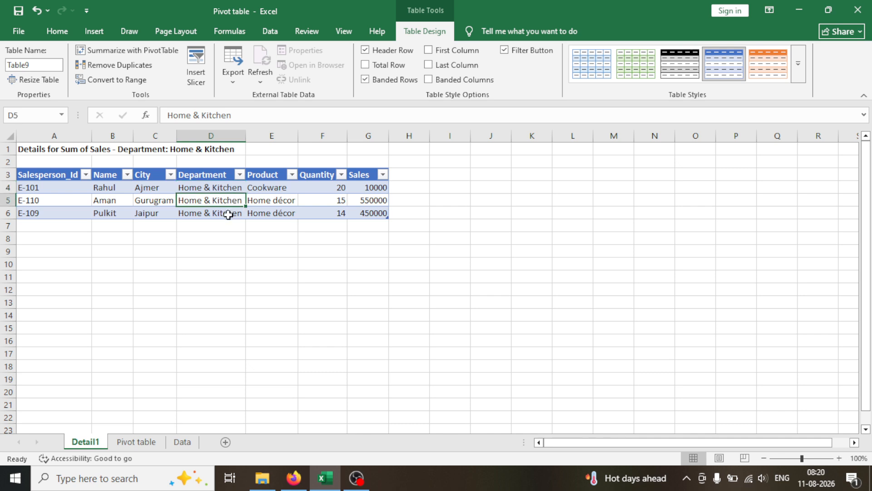
click(228, 214)
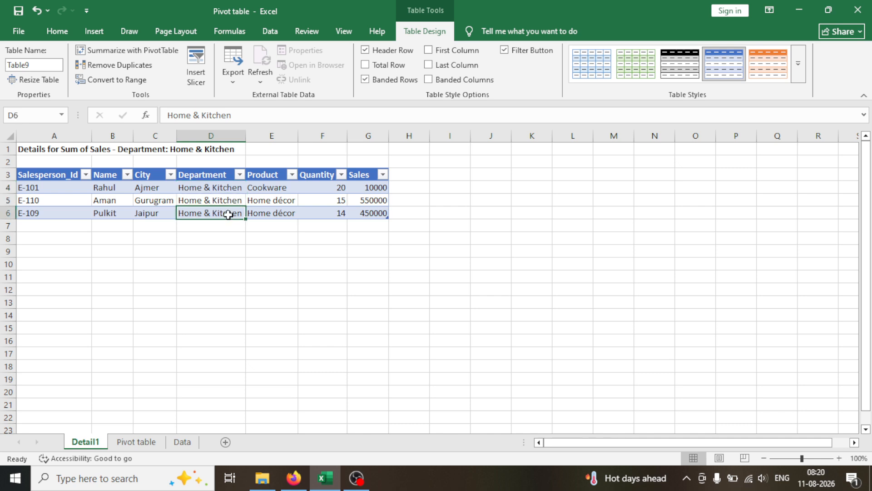
click(211, 187)
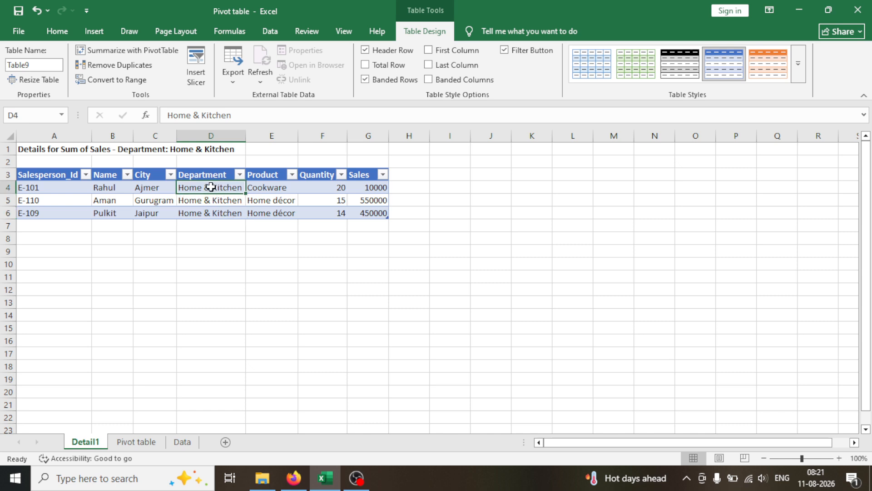
click(162, 188)
click(270, 188)
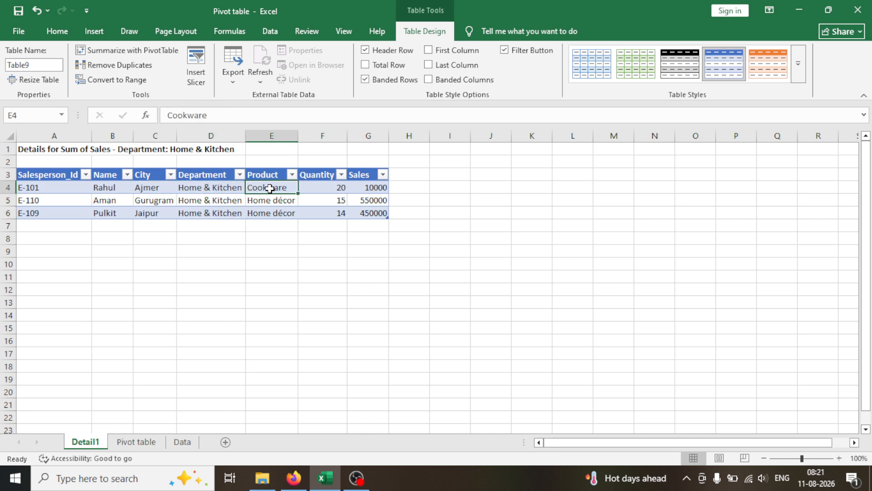
click(337, 187)
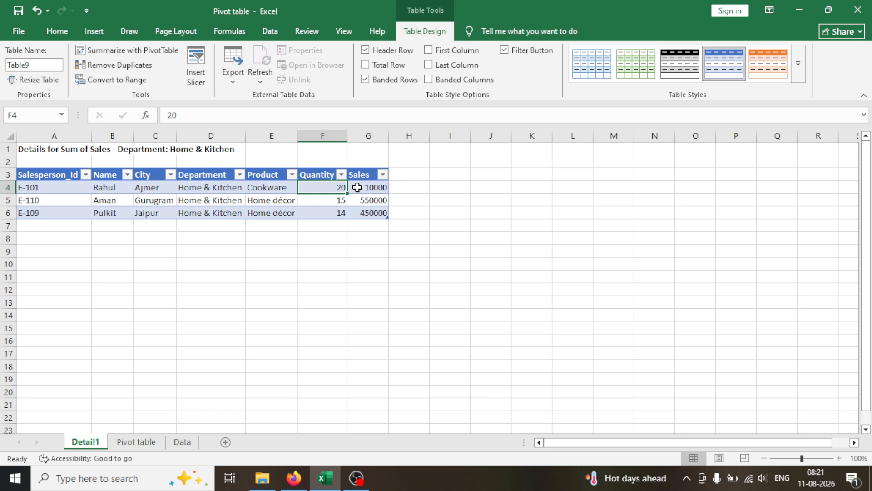
click(357, 188)
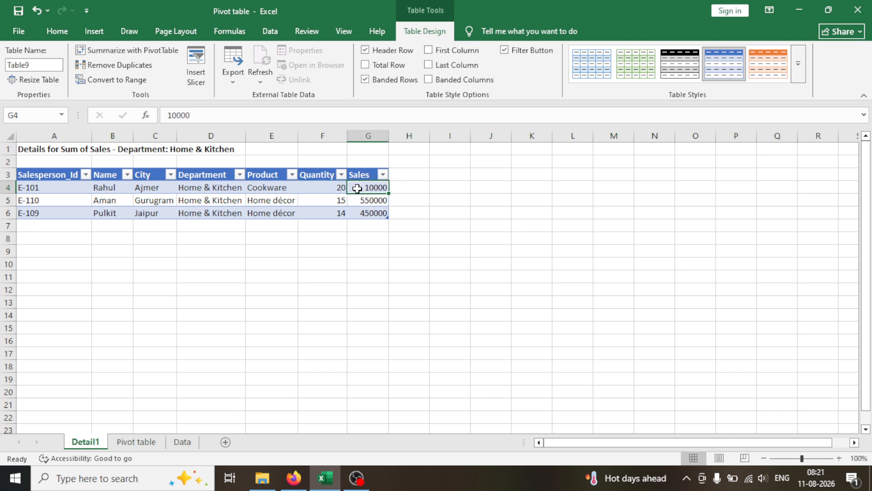
click(168, 201)
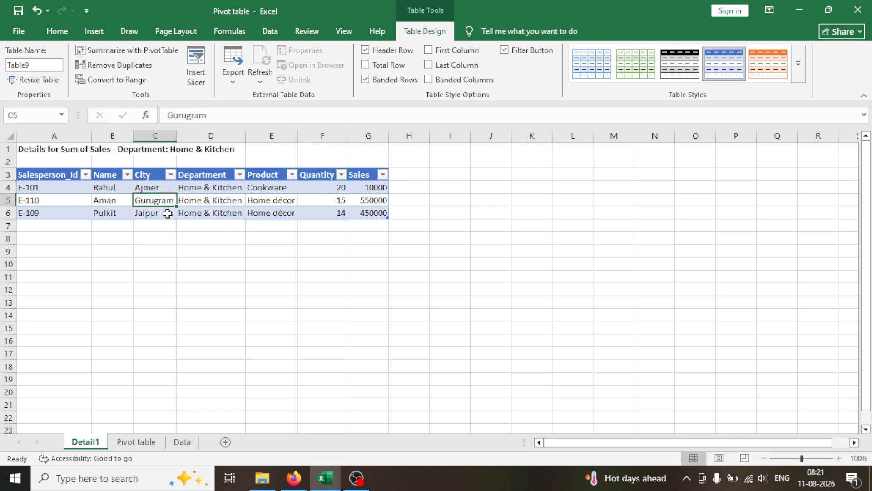
click(167, 213)
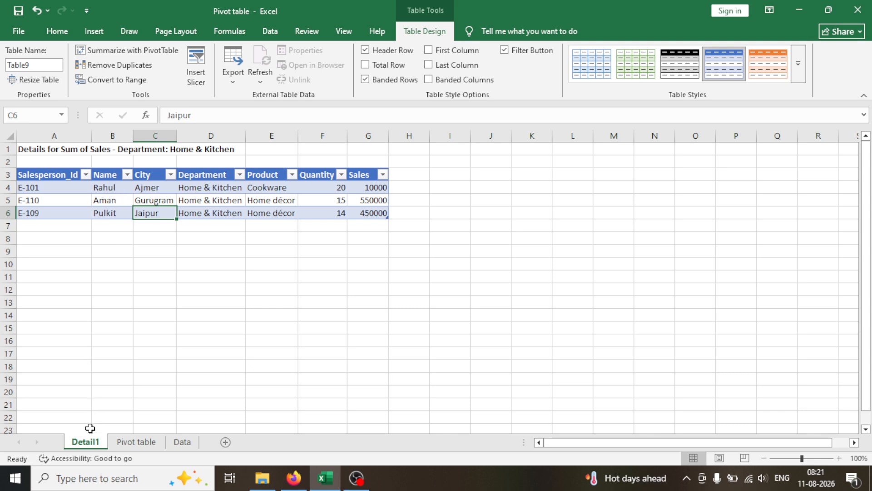
Step: Rename the Home & Kitchen detail sheet from Detail1 to Home & Kitchen
double_click(86, 442)
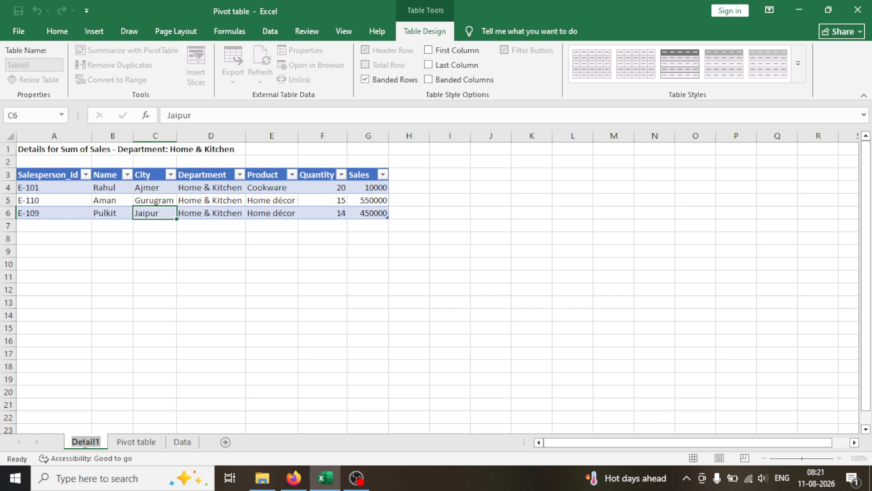
text(Home)
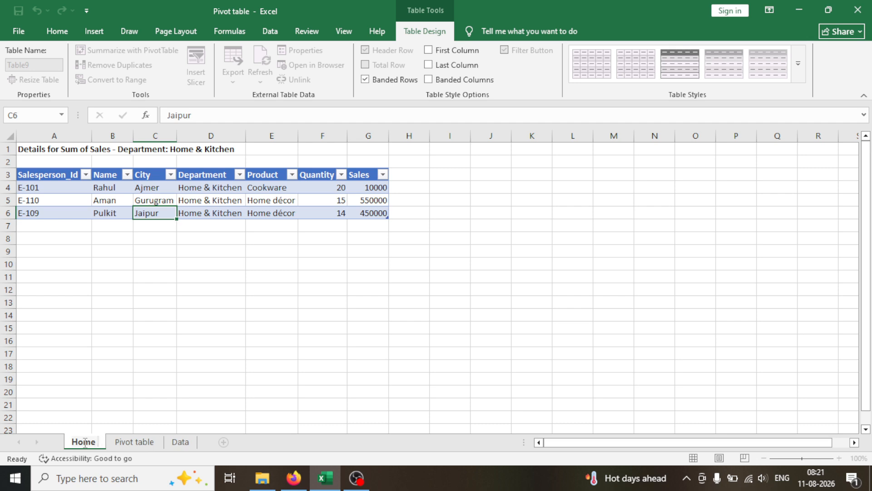
text( &)
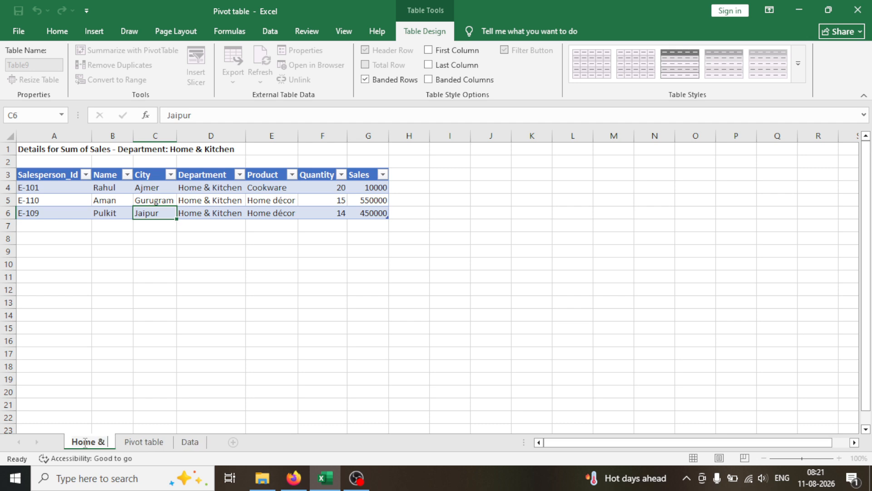
text( Kitchen)
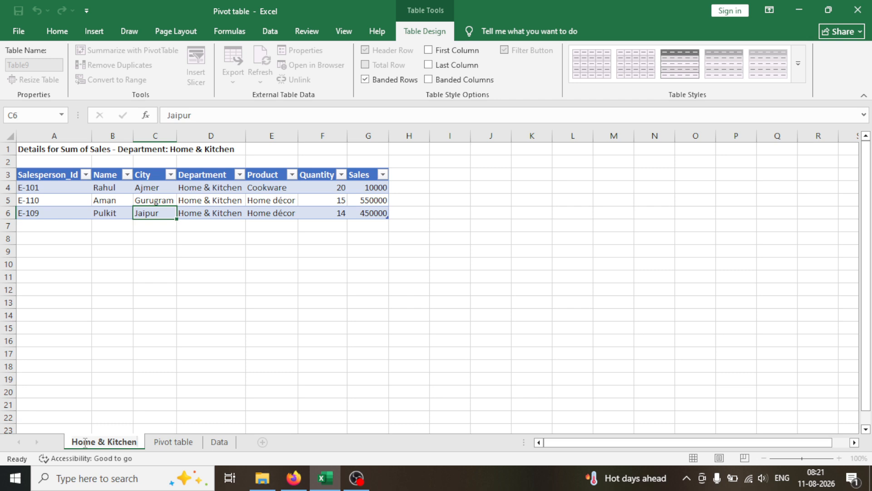
click(281, 314)
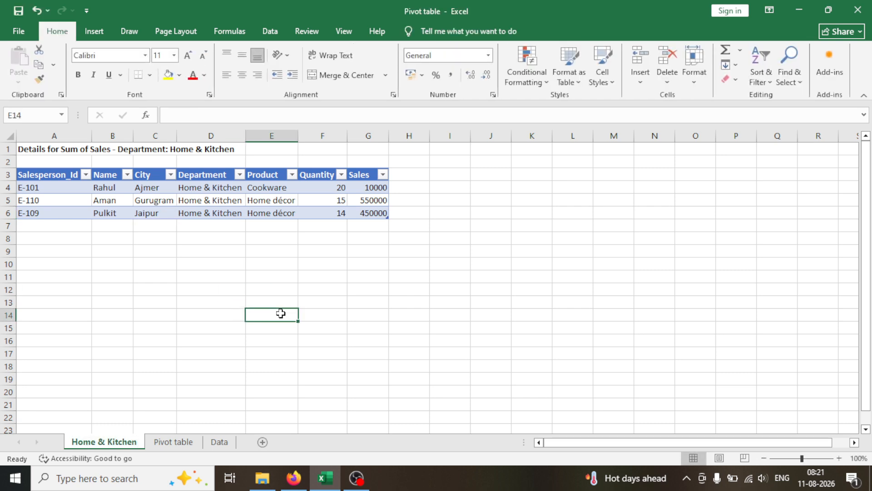
Step: Extract the records behind the Electronics sales total on the Pivot table sheet to a new sheet and check their Department entries
click(174, 442)
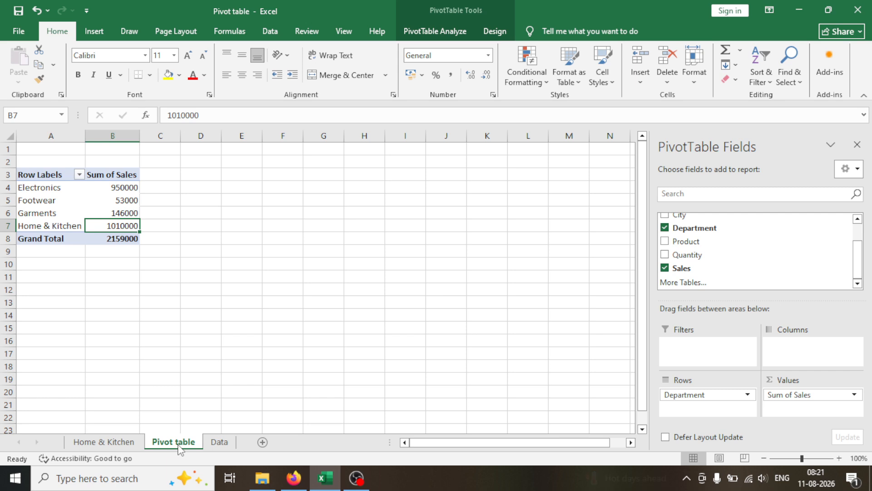
double_click(116, 187)
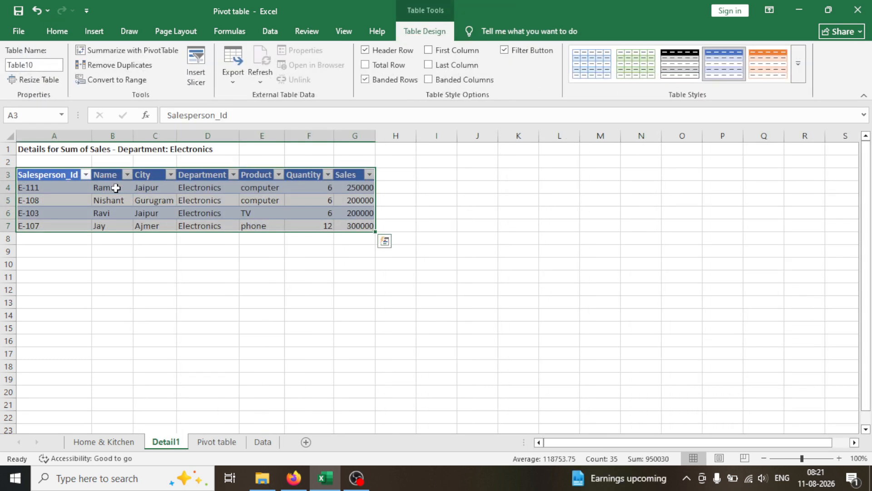
click(206, 187)
click(206, 200)
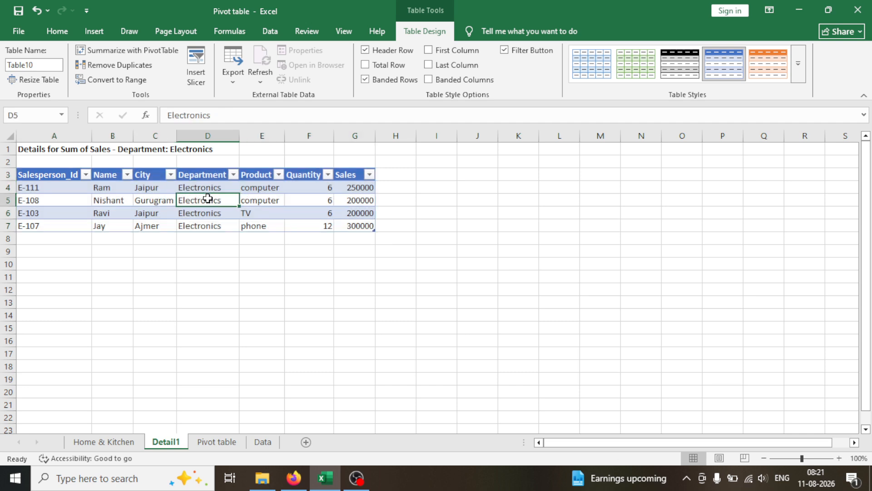
click(210, 210)
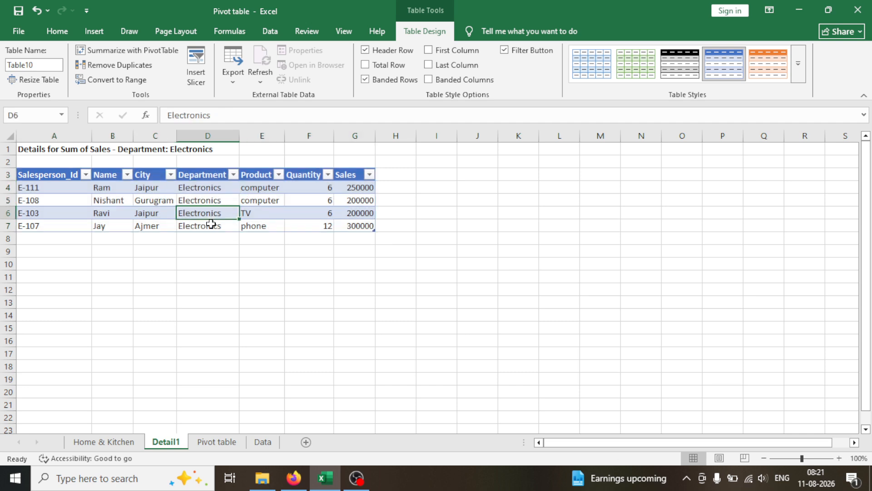
click(210, 225)
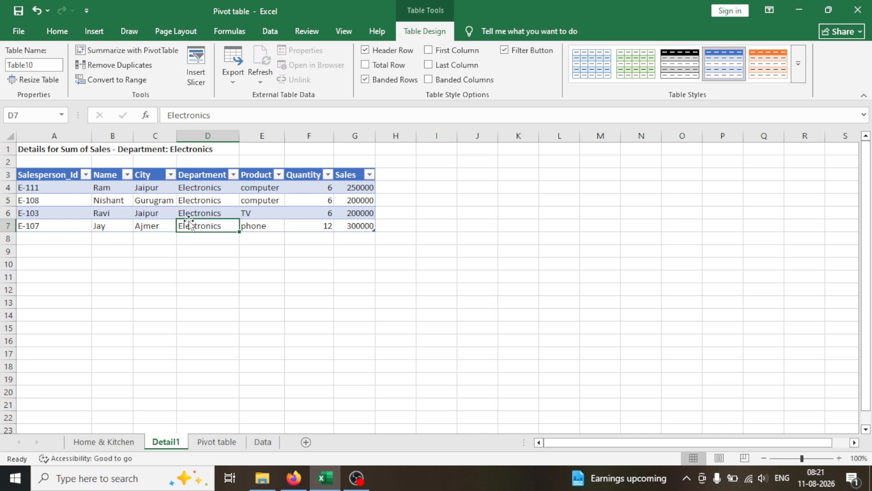
Step: Rename the new Electronics detail sheet as Electronics
double_click(165, 443)
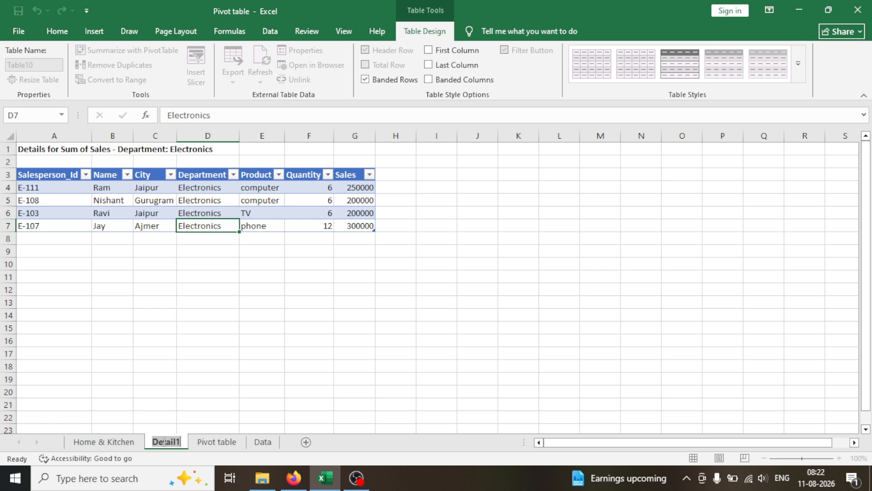
text(Elec)
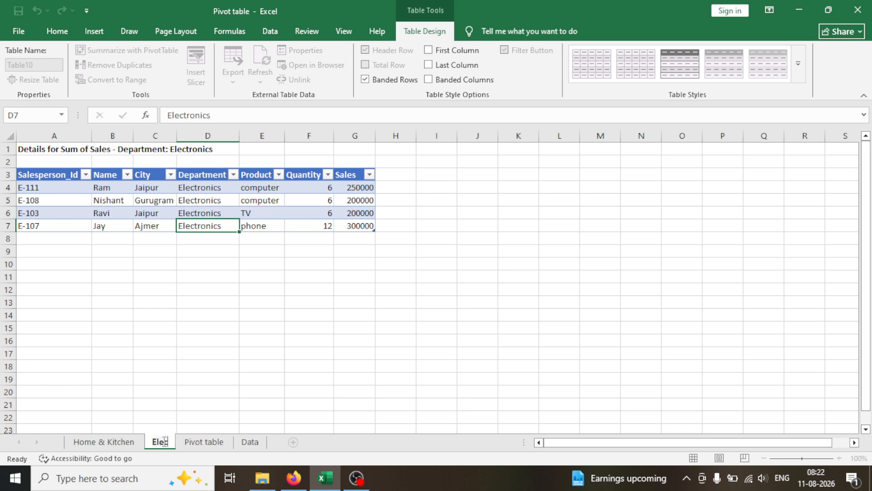
text(tro)
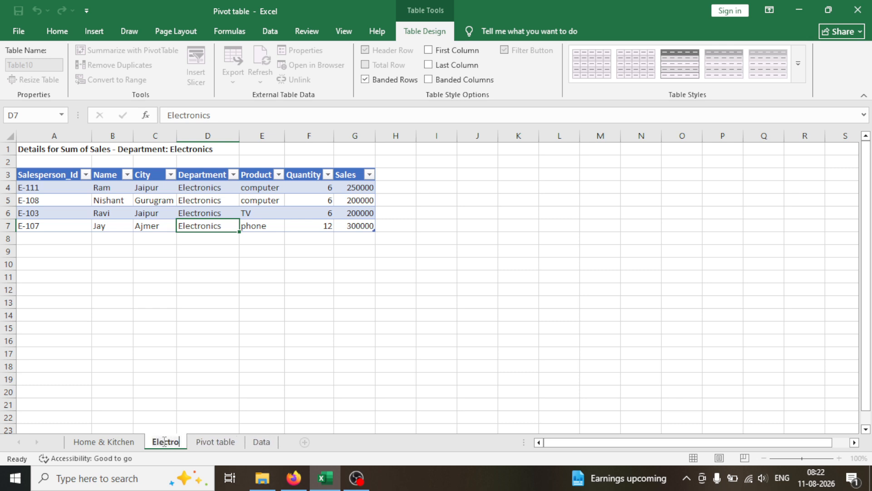
text(nics)
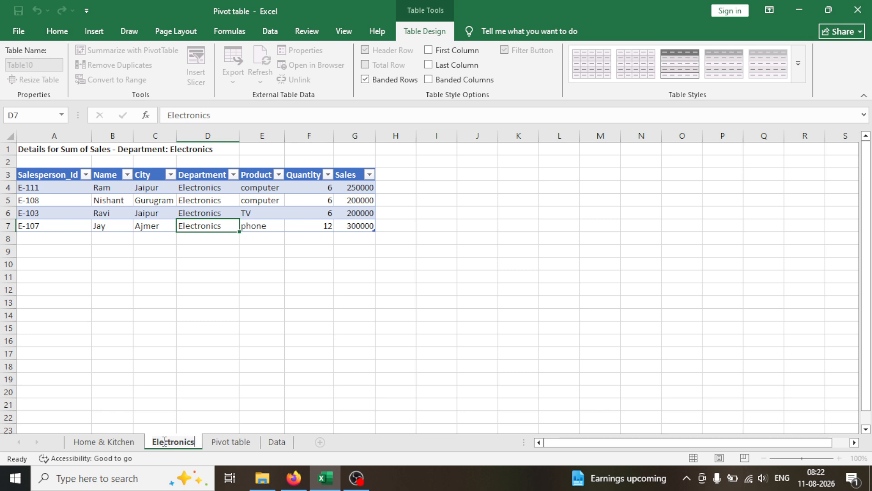
click(235, 402)
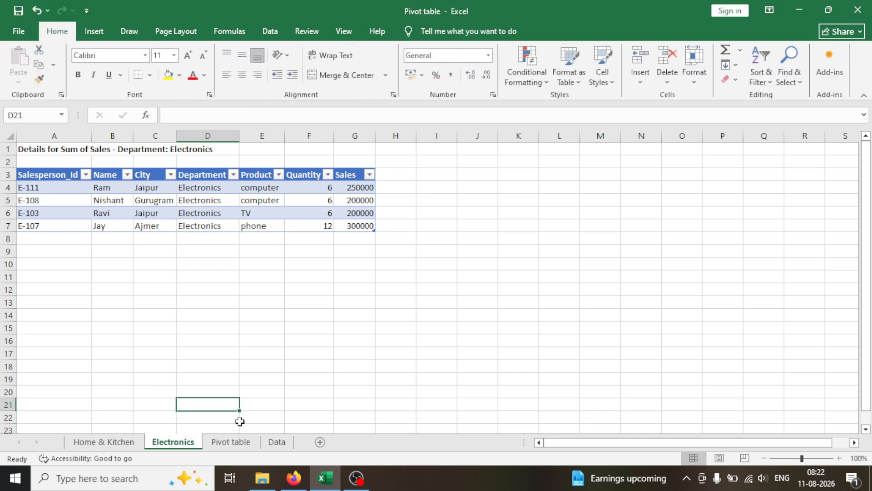
Step: Extract the records behind the Footwear sales total on the Pivot table sheet to a new sheet and review their department, city, product, quantity and sales
click(228, 443)
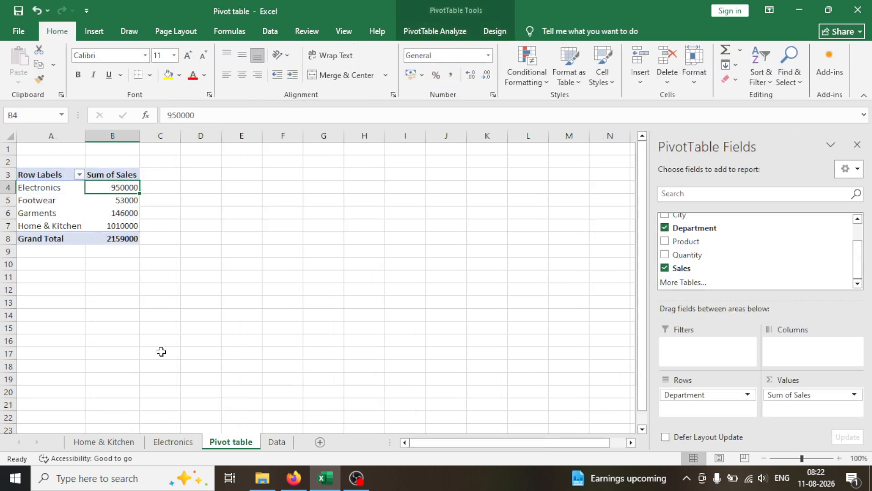
double_click(121, 200)
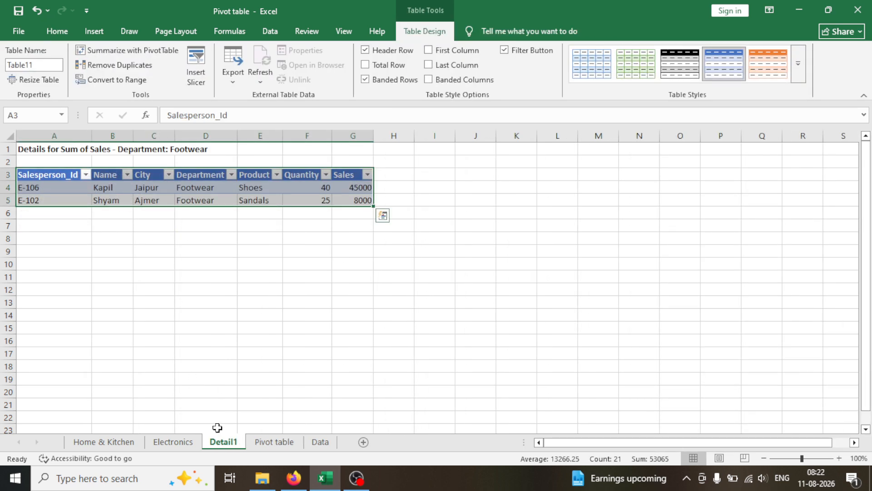
click(201, 185)
click(200, 200)
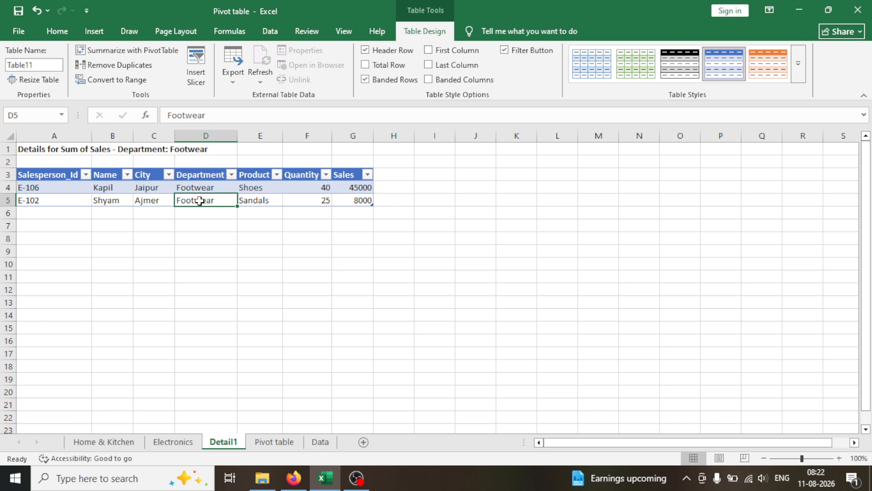
click(152, 189)
click(156, 199)
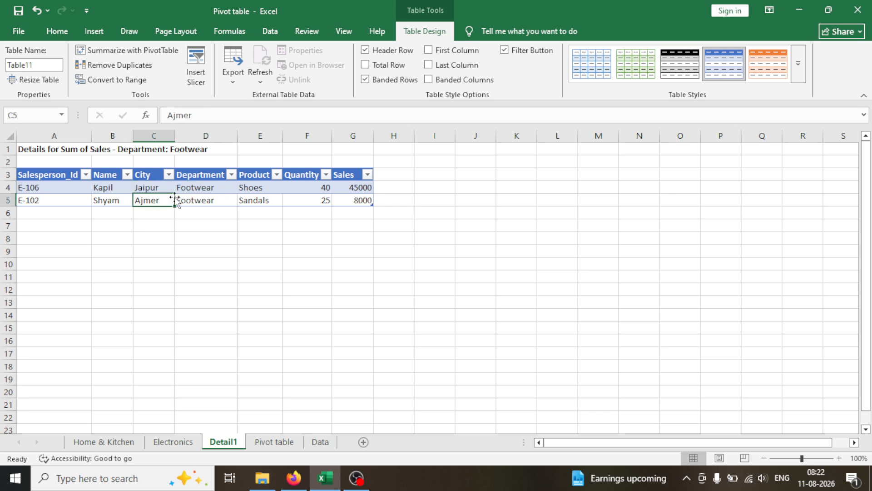
click(248, 186)
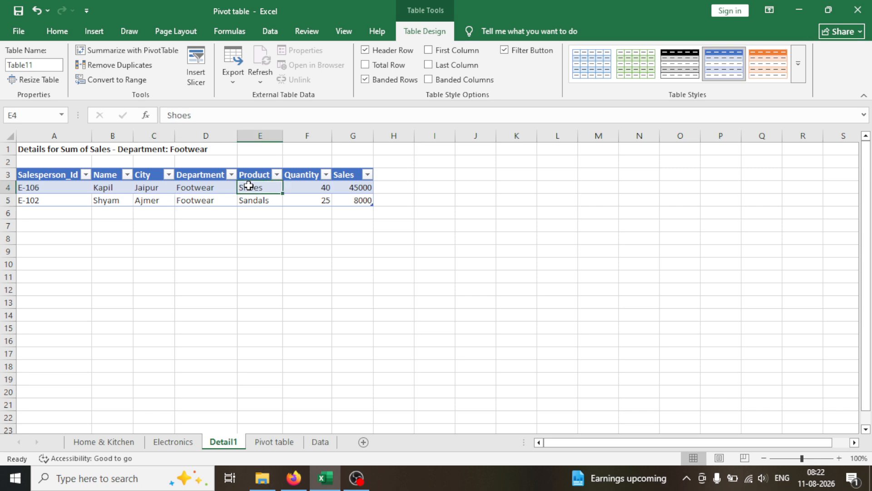
click(302, 189)
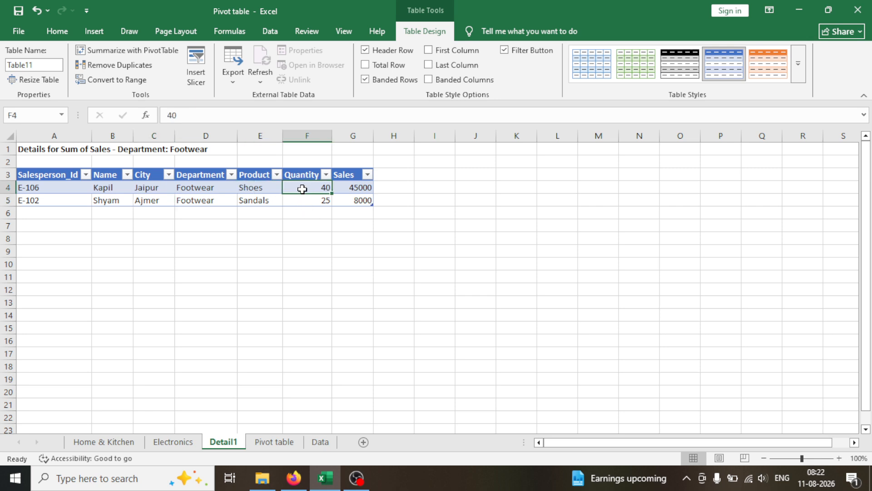
click(354, 187)
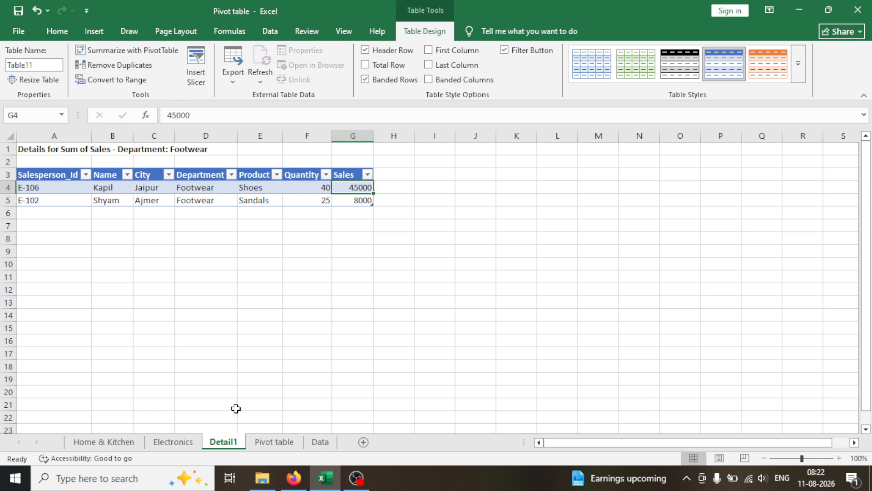
Step: Rename the new Footwear detail sheet from Detail1 to Footwear
double_click(223, 443)
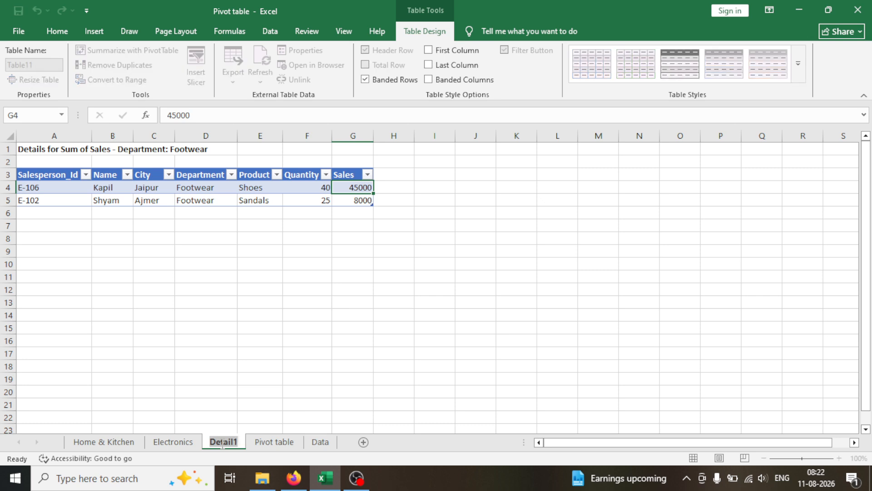
text(F)
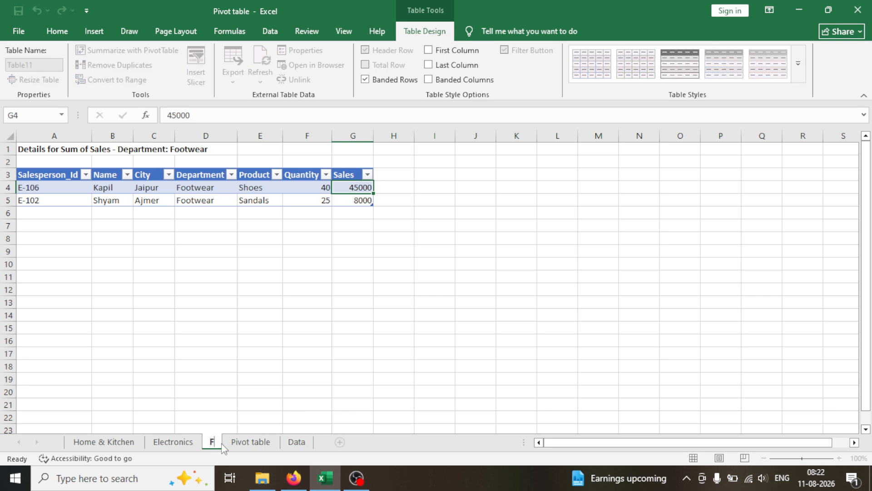
text(oo)
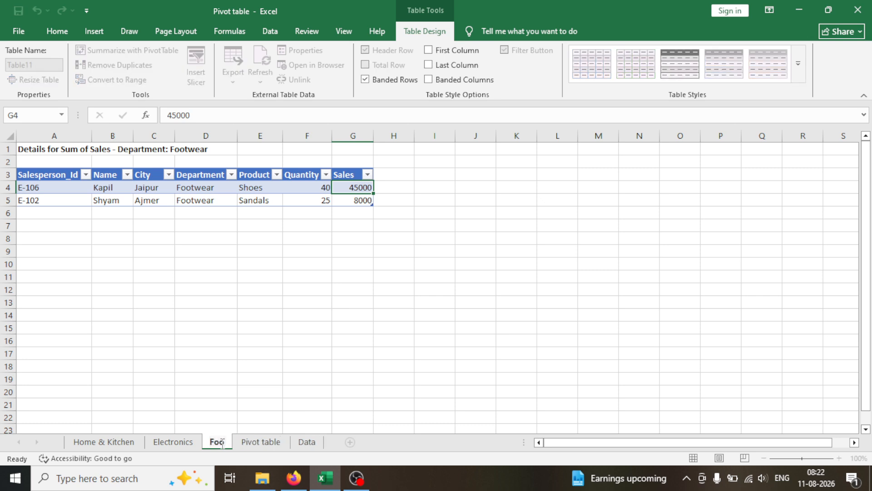
text(twe)
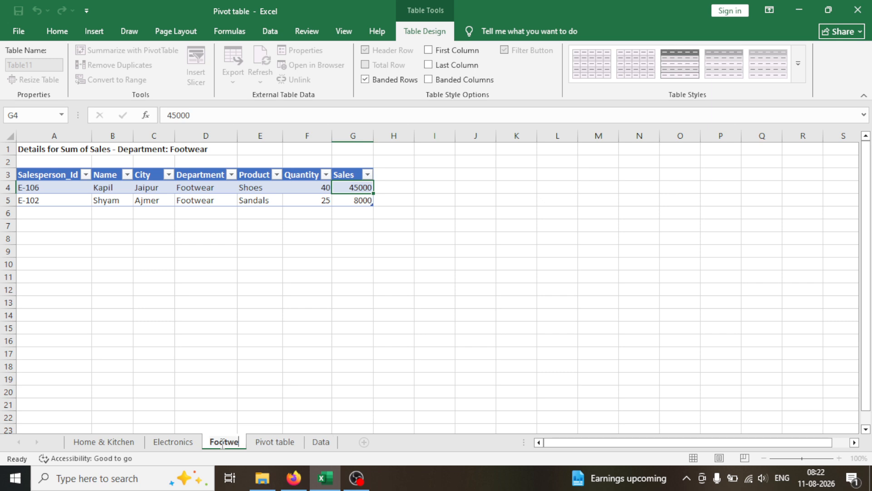
text(ar)
click(326, 379)
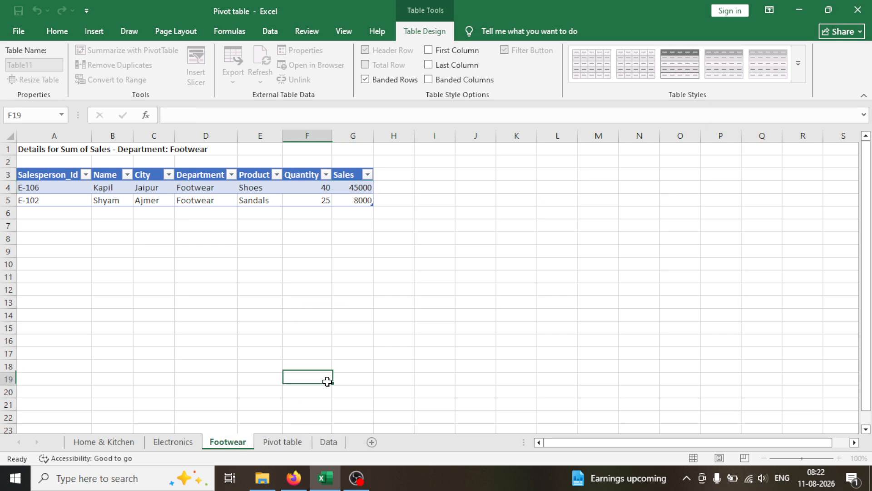
Step: Extract the records behind the Garments sales total on the Pivot table sheet to a new sheet and rename it Garments
click(268, 443)
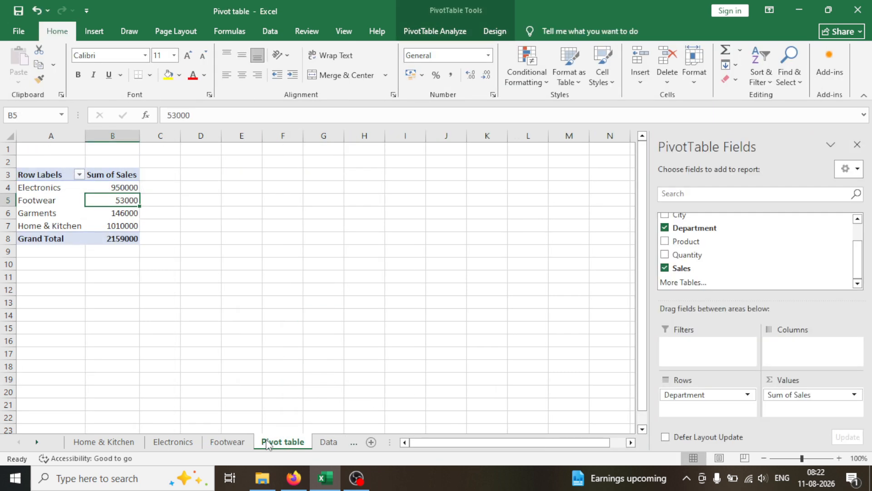
double_click(108, 211)
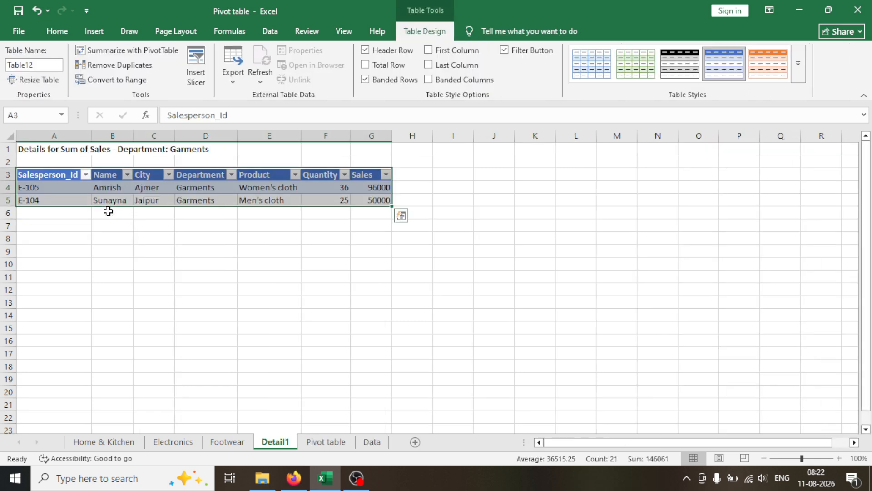
double_click(269, 441)
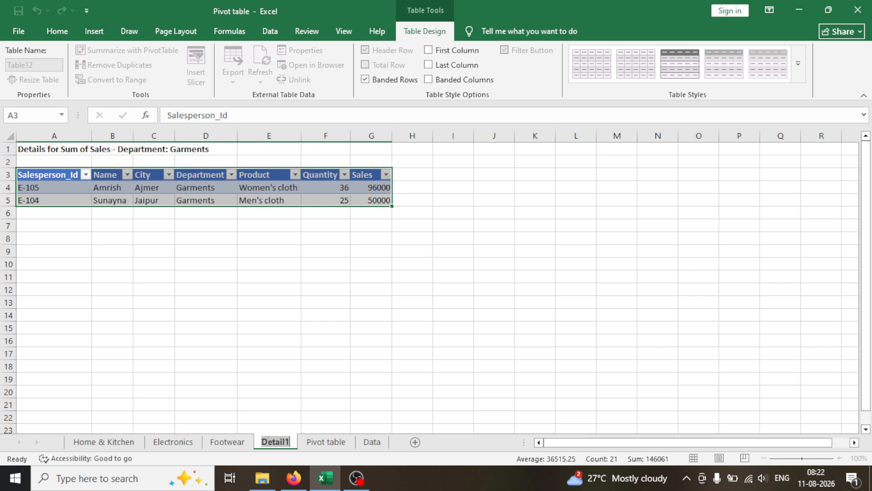
text(Garm)
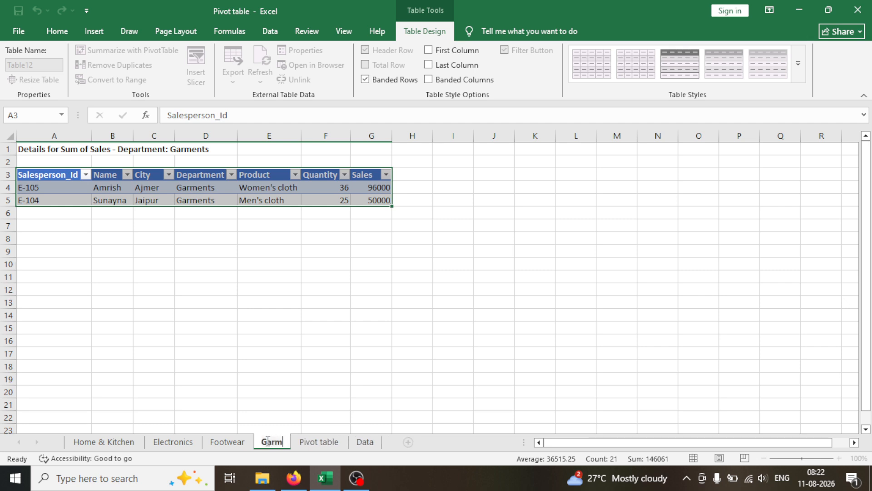
text(ents)
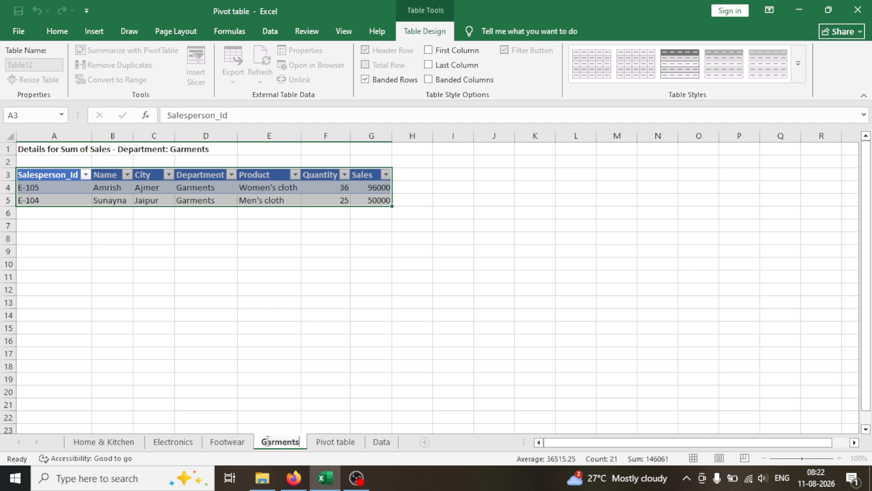
click(321, 375)
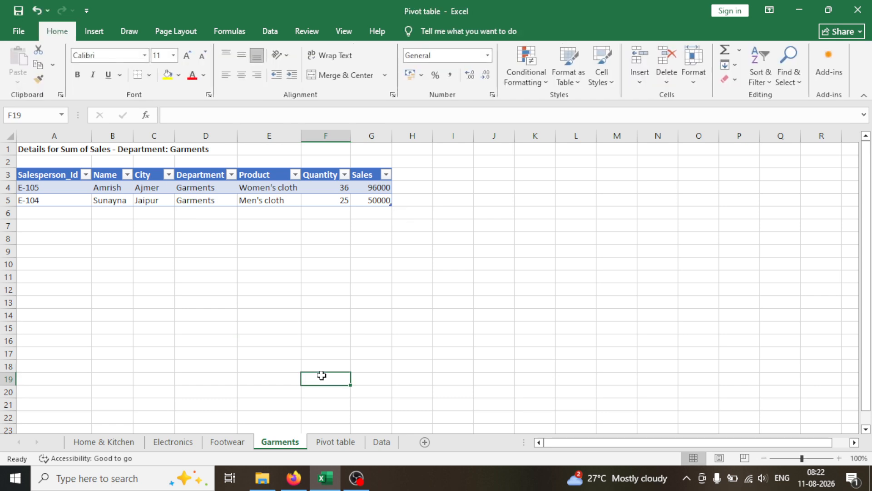
Step: Add the Product field to the columns of the PivotTable on the Pivot table sheet and review each department's sales by product
click(336, 443)
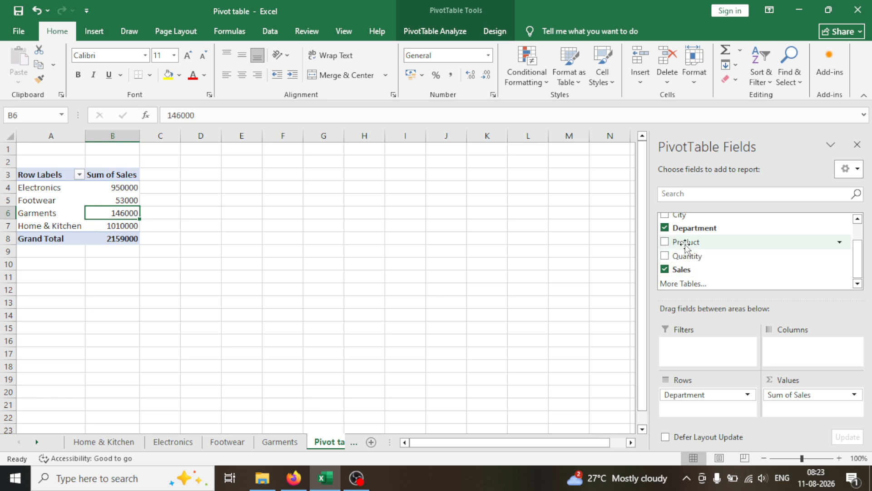
drag(686, 248, 804, 349)
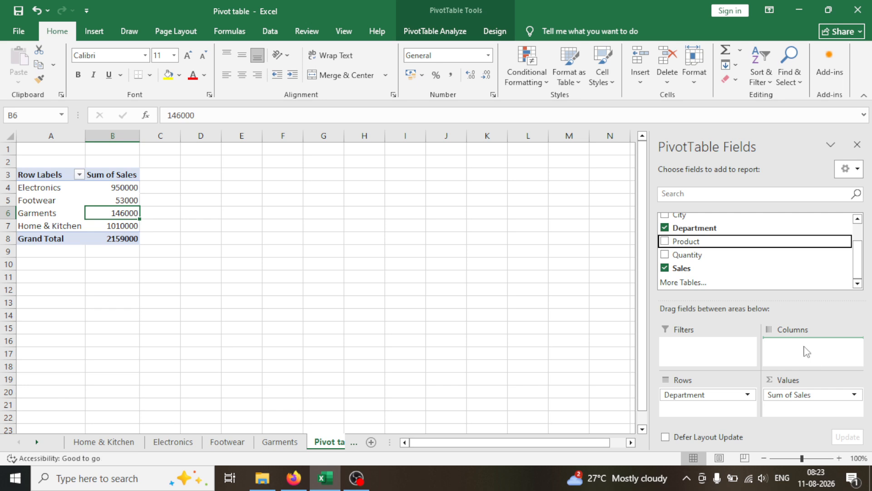
click(804, 345)
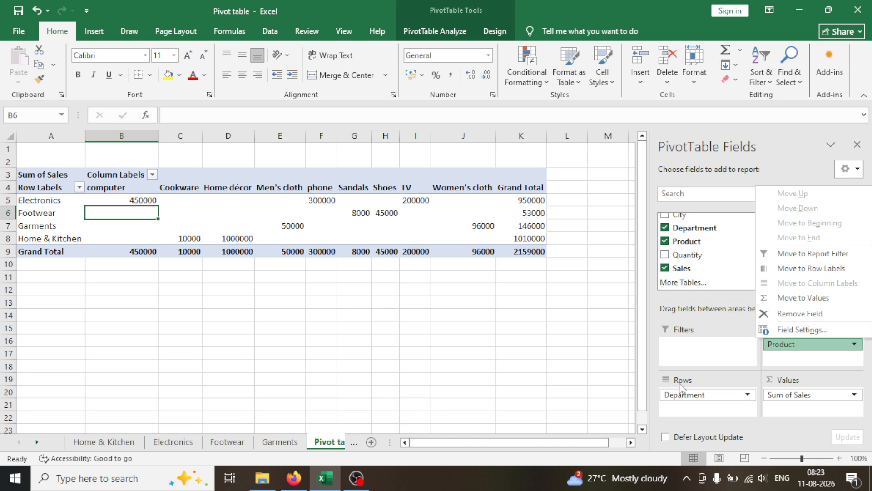
click(710, 342)
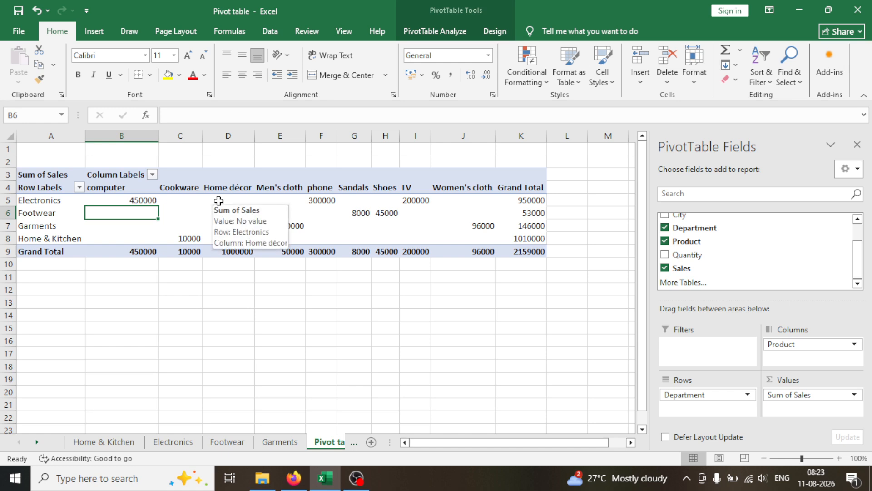
mouse_move(291, 206)
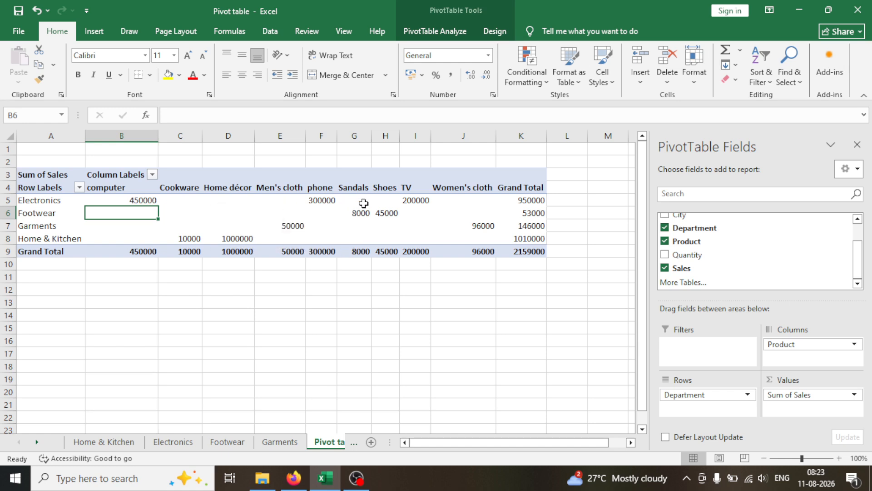
mouse_move(364, 203)
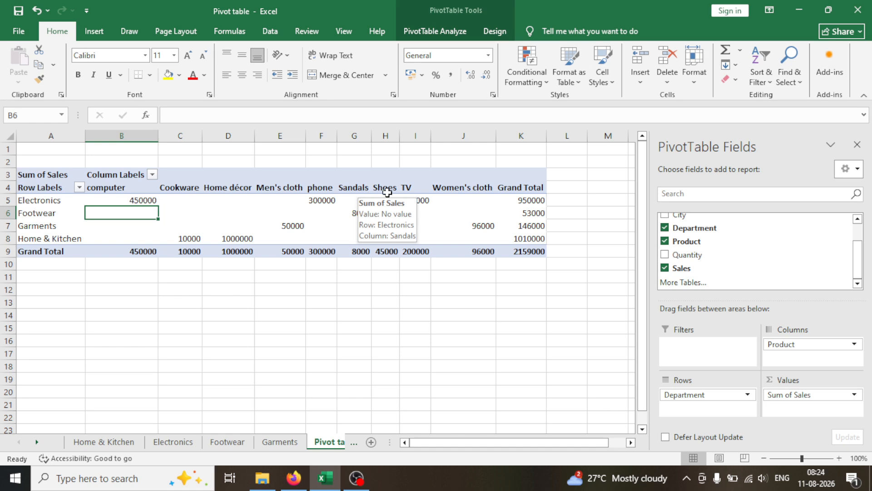
Step: Remove Product from the PivotTable's columns and move Department from the rows to the report filter
click(773, 347)
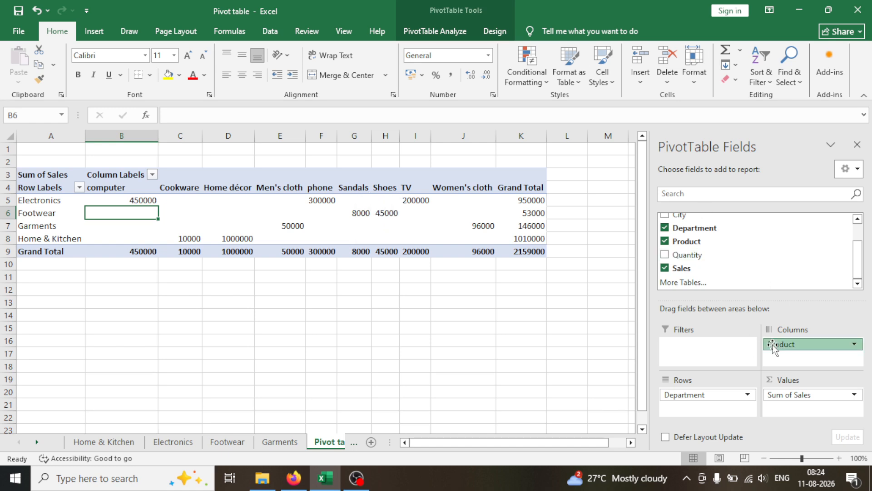
drag(773, 346, 763, 275)
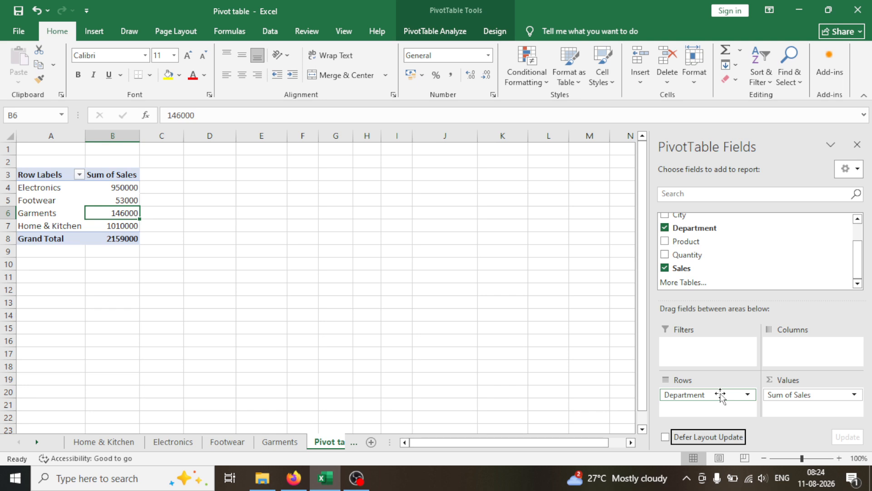
drag(722, 395, 726, 355)
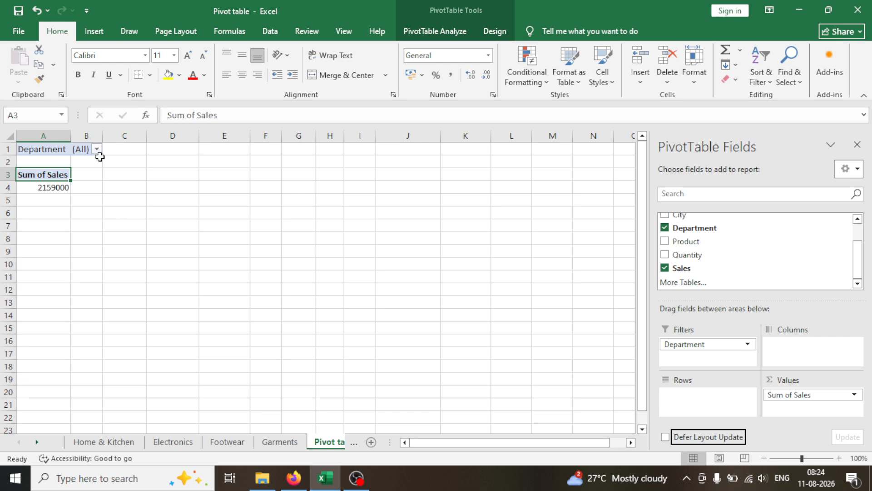
Step: Set the PivotTable's Department filter to Home & Kitchen
click(87, 149)
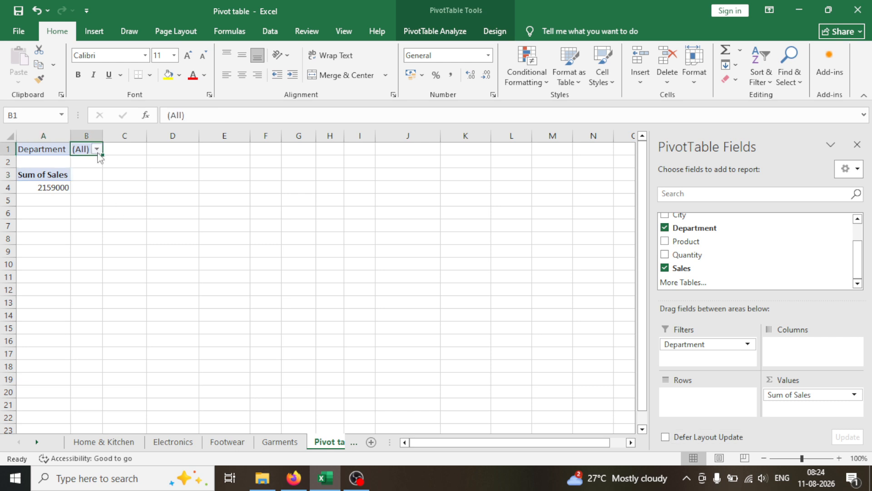
click(97, 150)
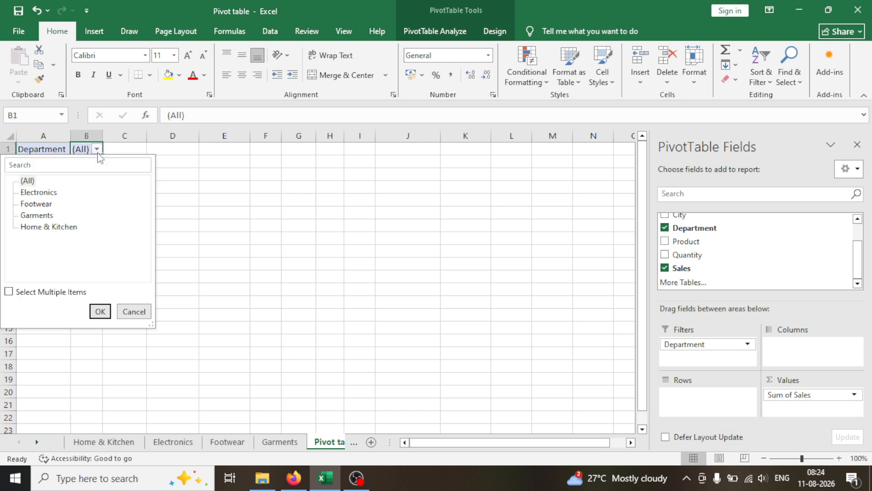
click(56, 227)
click(94, 311)
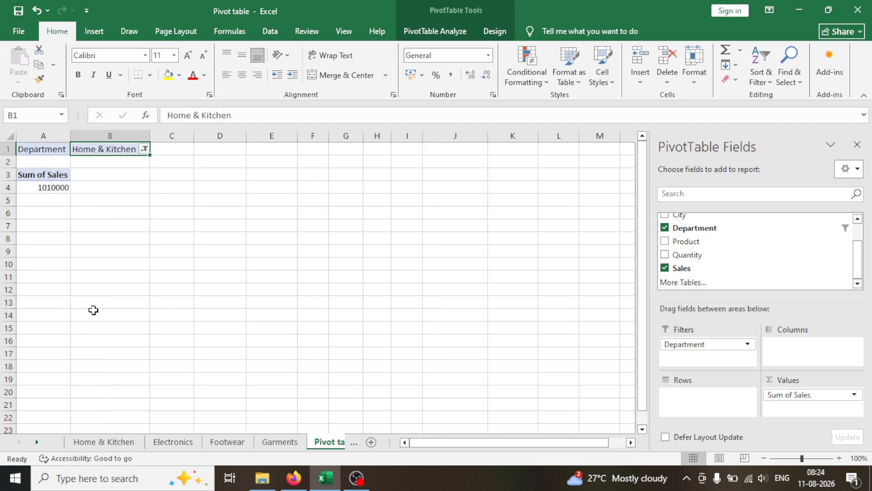
Step: Switch the PivotTable's Department filter to Electronics
click(145, 149)
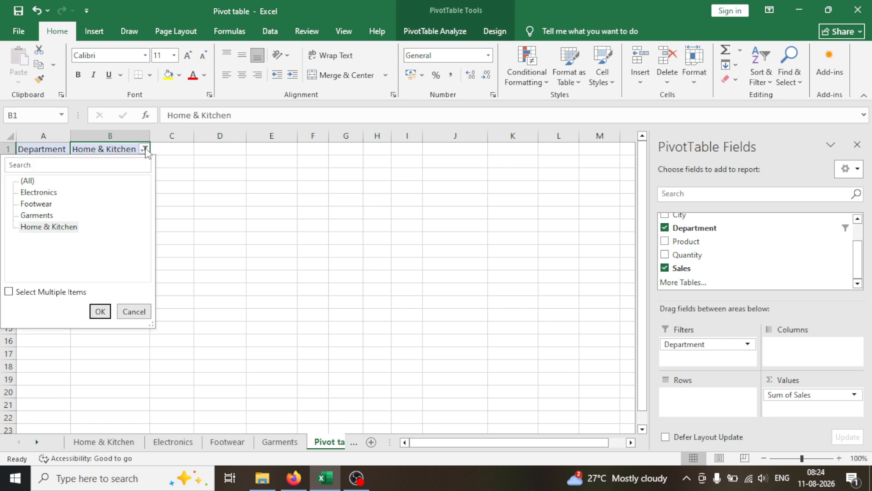
click(27, 198)
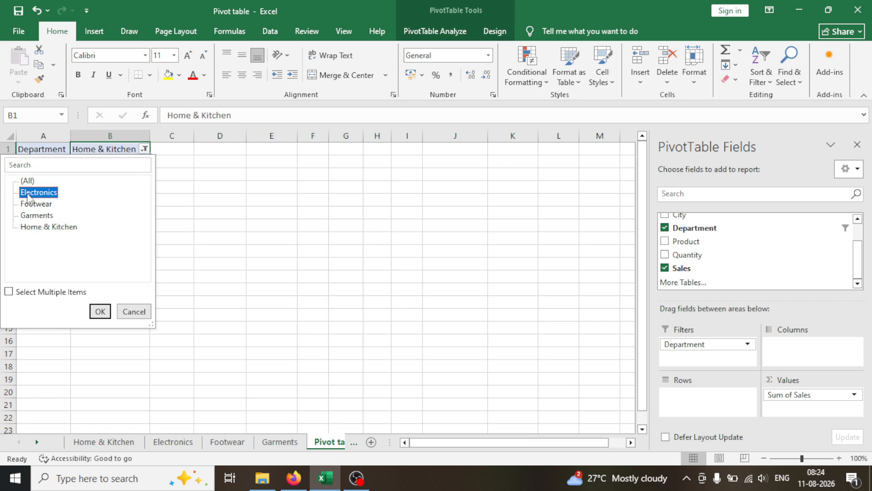
click(108, 314)
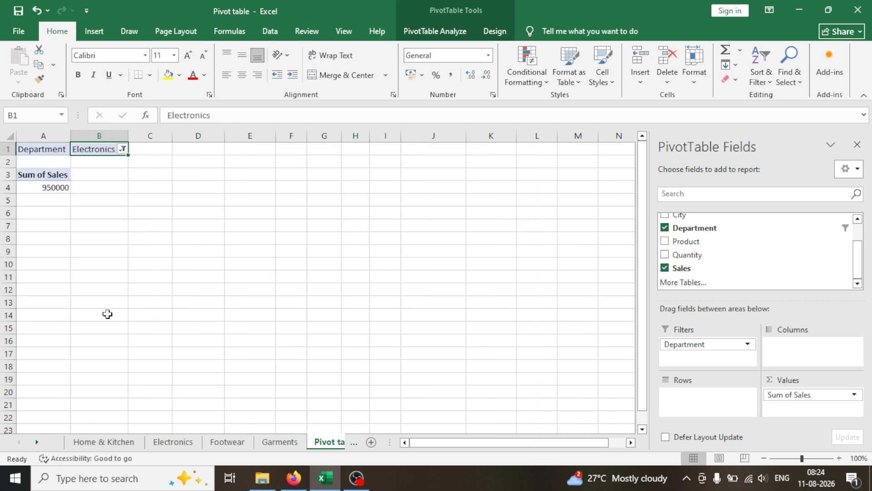
Step: Filter the PivotTable to the Footwear department and add Product to the rows to break its sales down by product
click(123, 149)
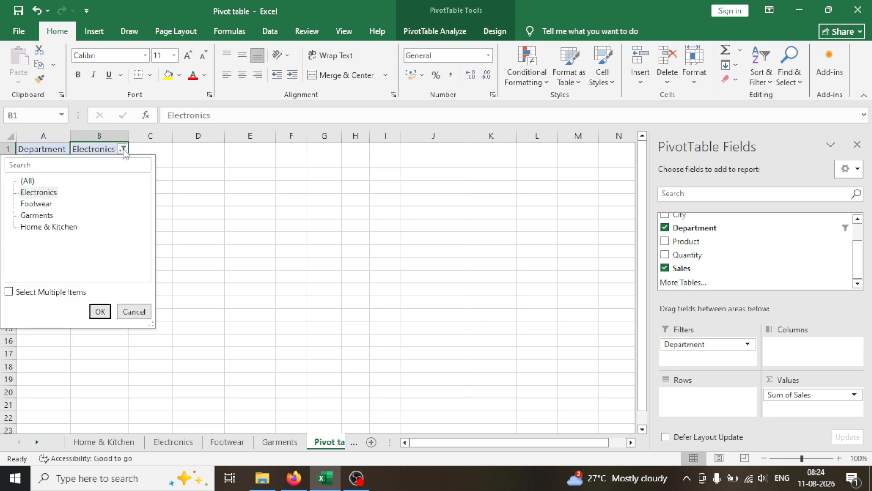
click(45, 206)
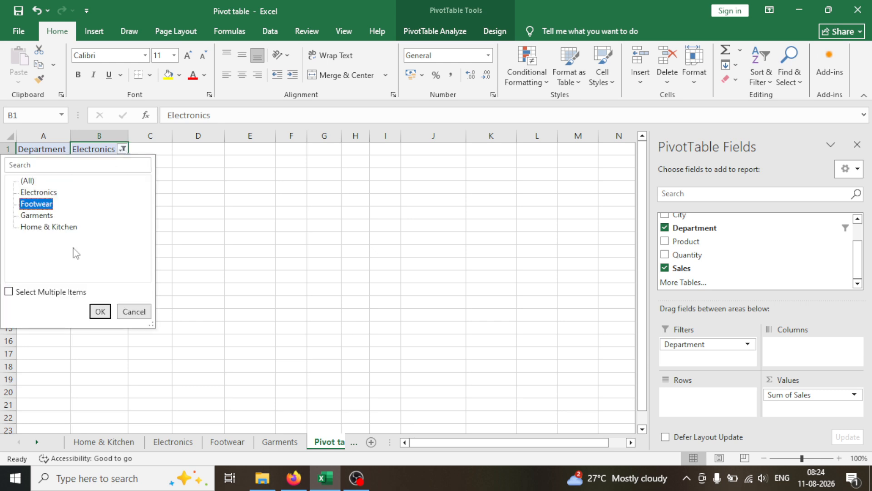
click(99, 312)
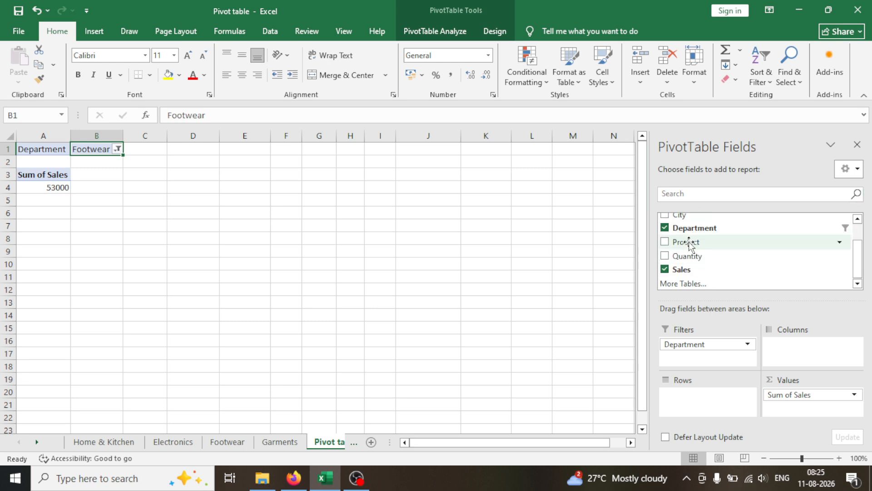
drag(689, 244, 682, 406)
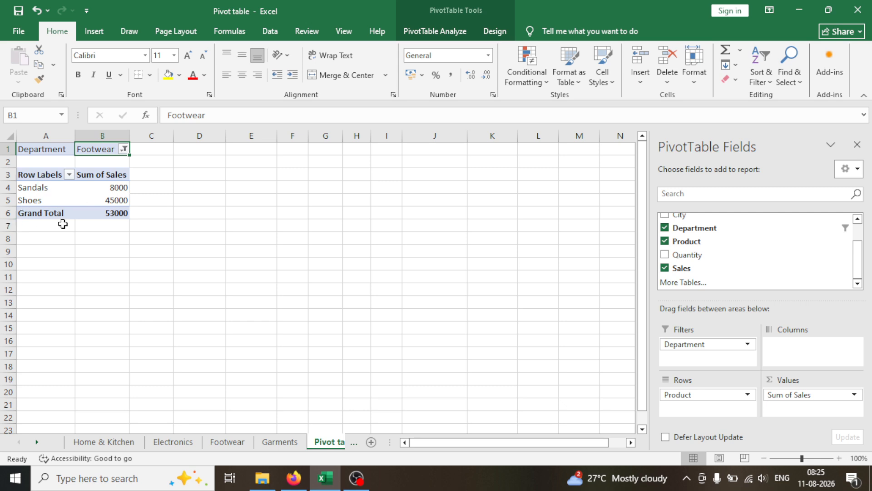
Step: Change the PivotTable's Department filter to Garments and check the products listed in its rows
click(124, 149)
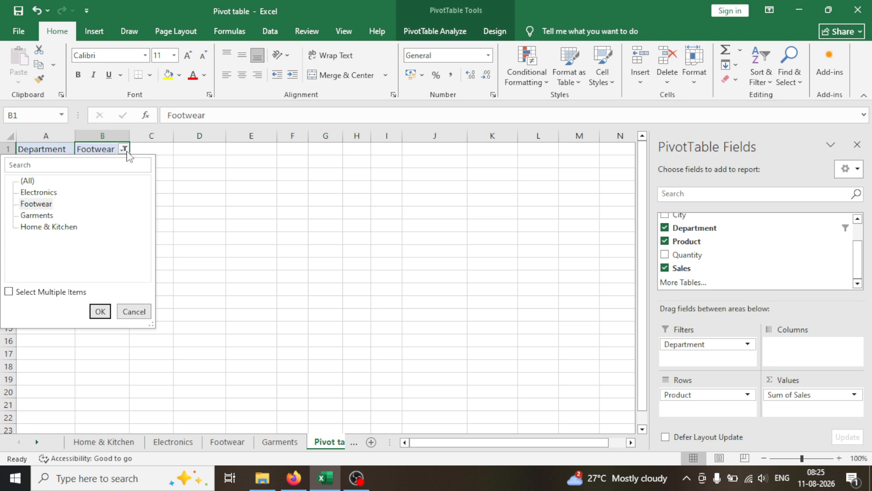
click(46, 216)
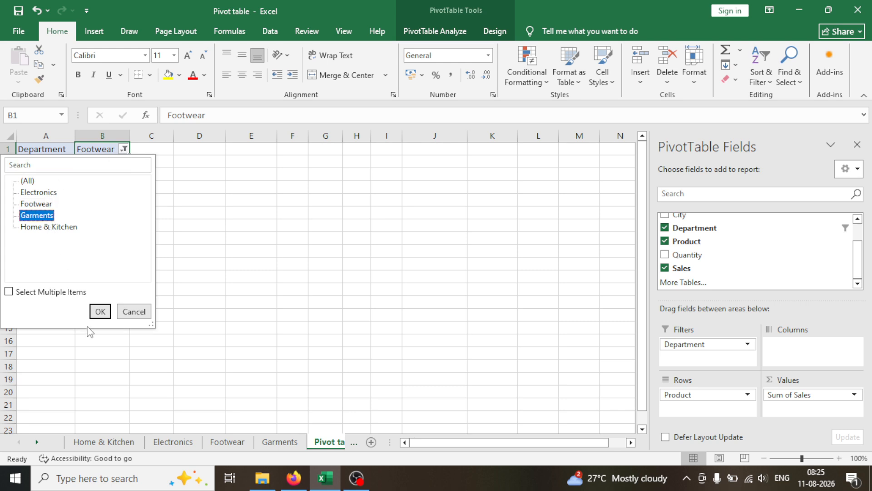
click(95, 313)
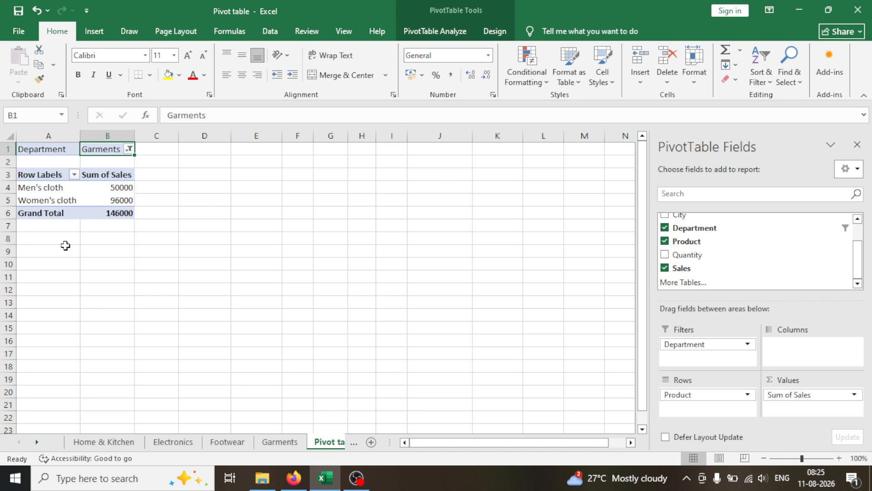
click(53, 191)
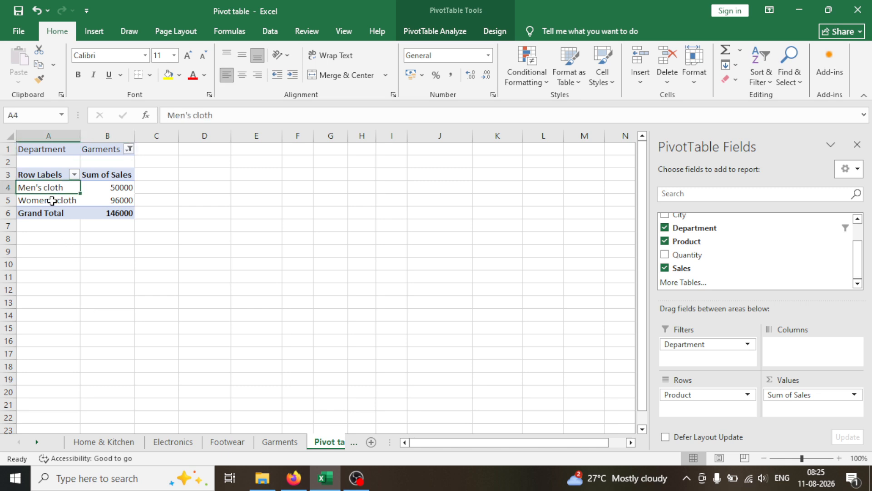
click(52, 200)
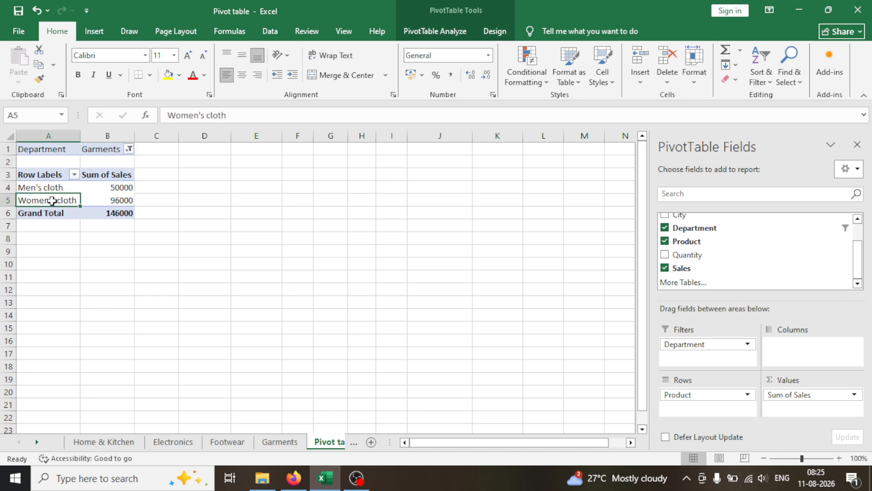
Step: Check the sales and grand total for the Garments products, and switch the PivotTable's Department filter to Electronics
click(88, 192)
click(77, 200)
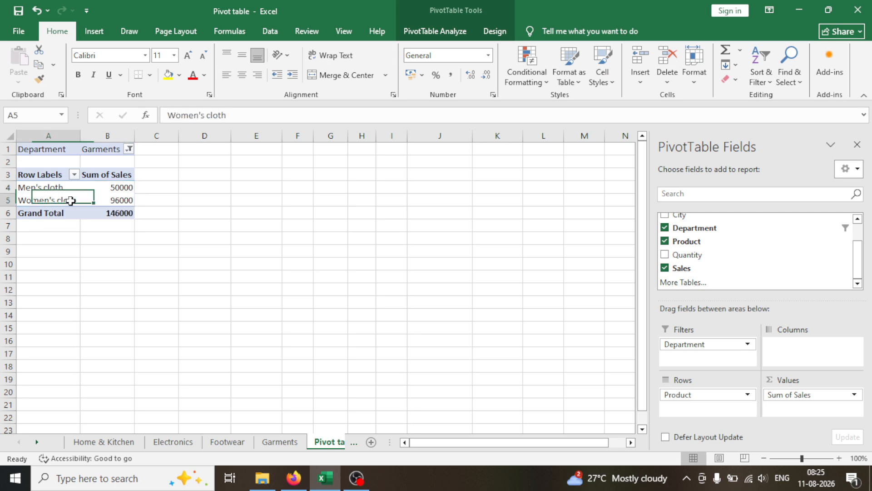
click(86, 202)
click(91, 210)
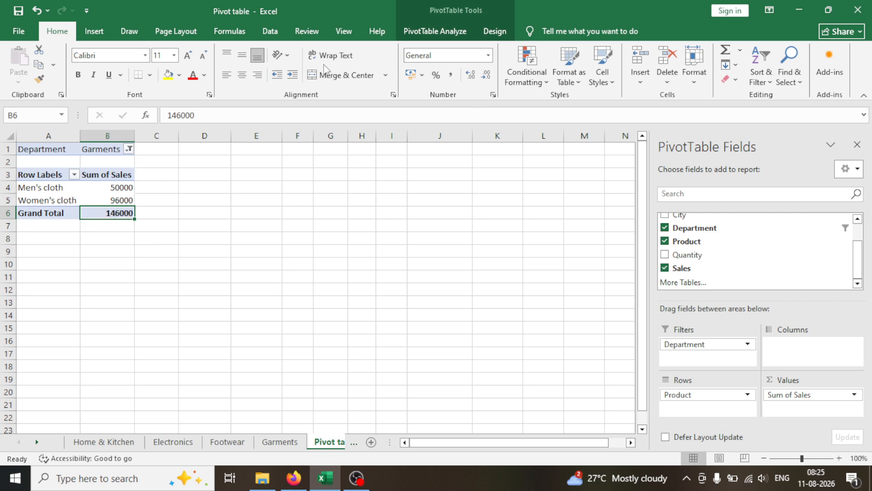
click(130, 149)
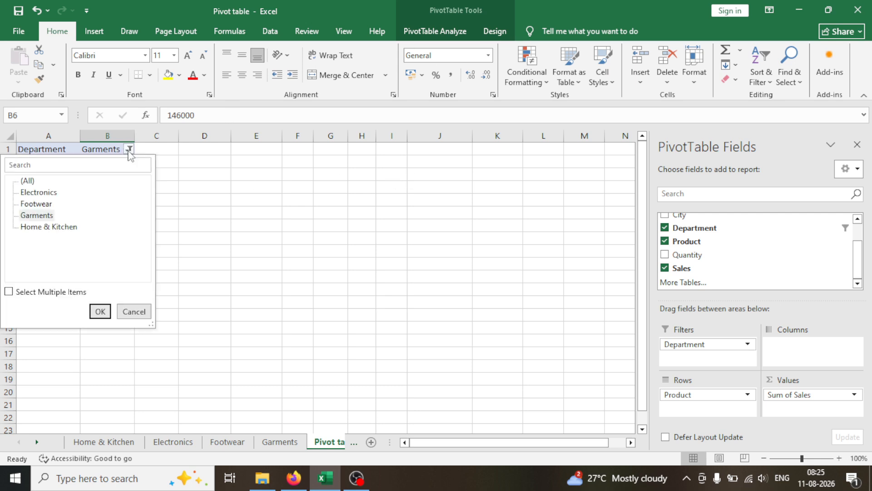
click(26, 193)
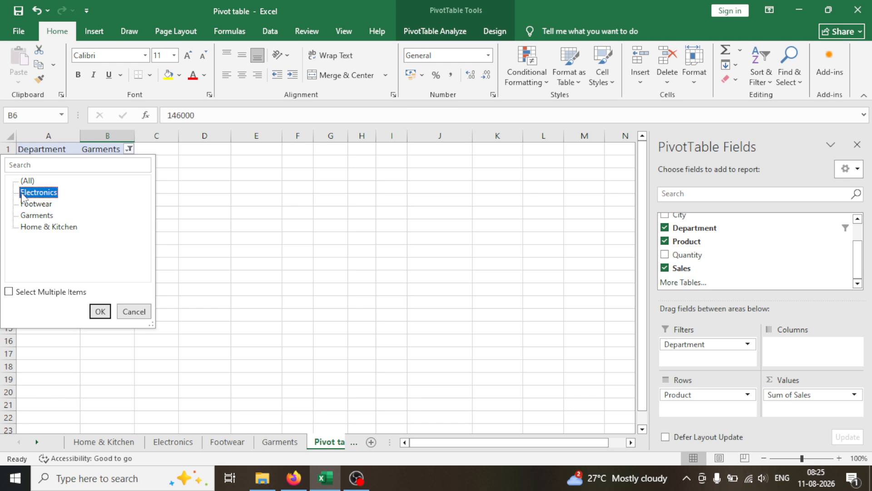
click(101, 311)
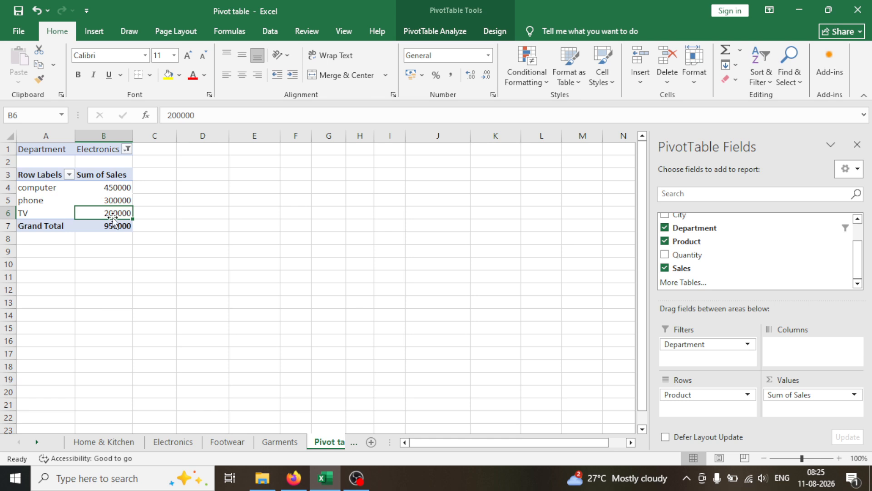
click(111, 243)
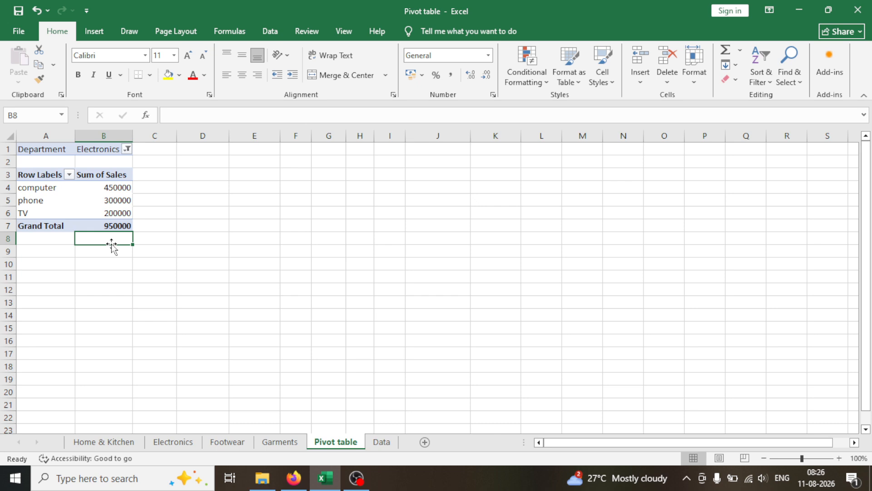
click(314, 229)
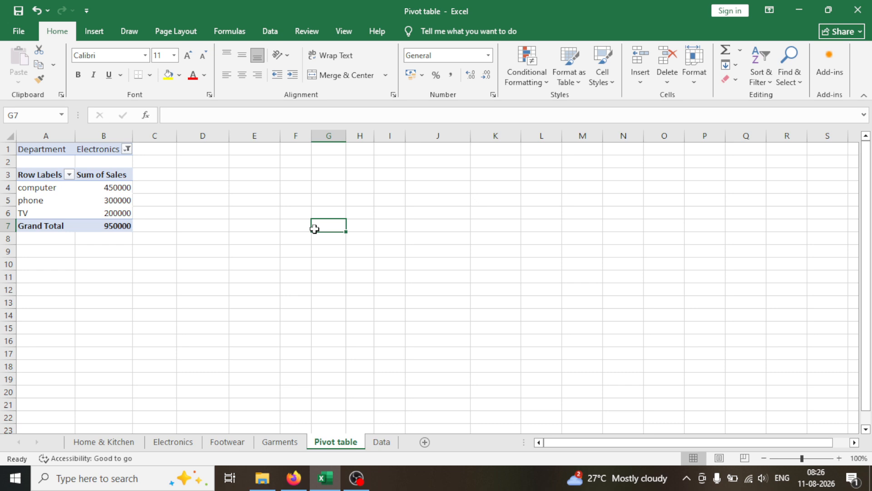